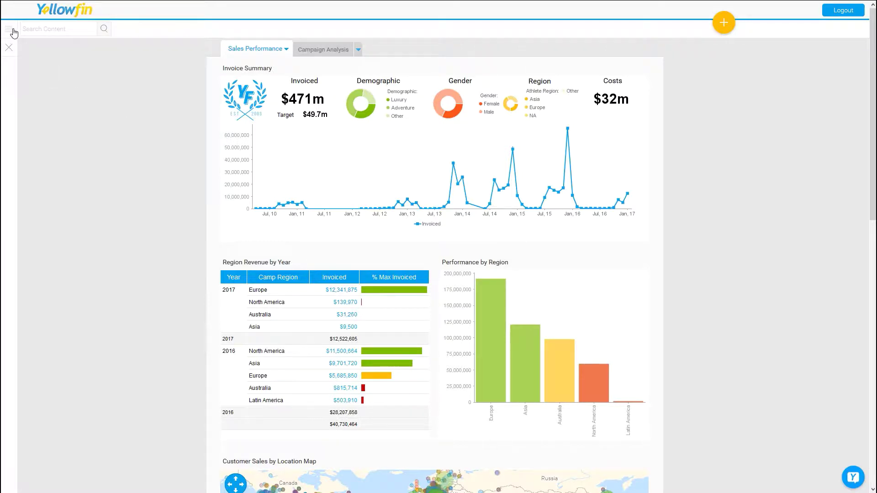
- Open the System Administrator role from Administration > Admin Console > Roles
left_click(45, 182)
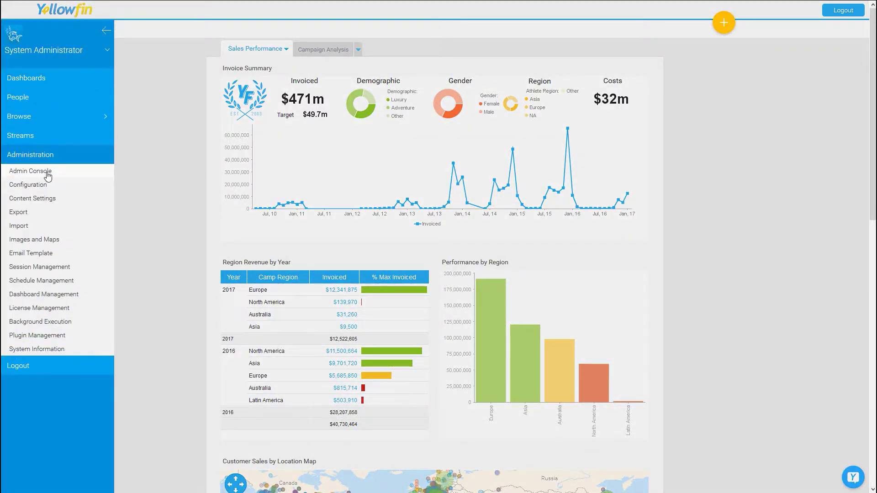
left_click(47, 171)
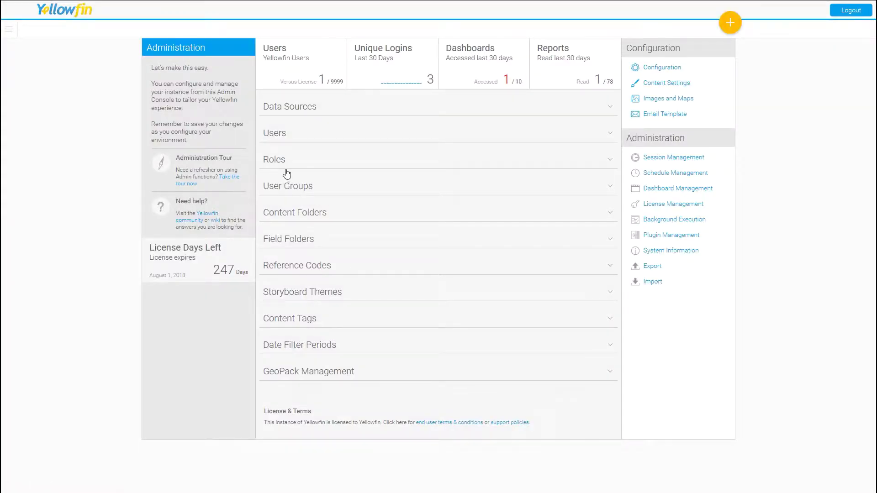
left_click(321, 157)
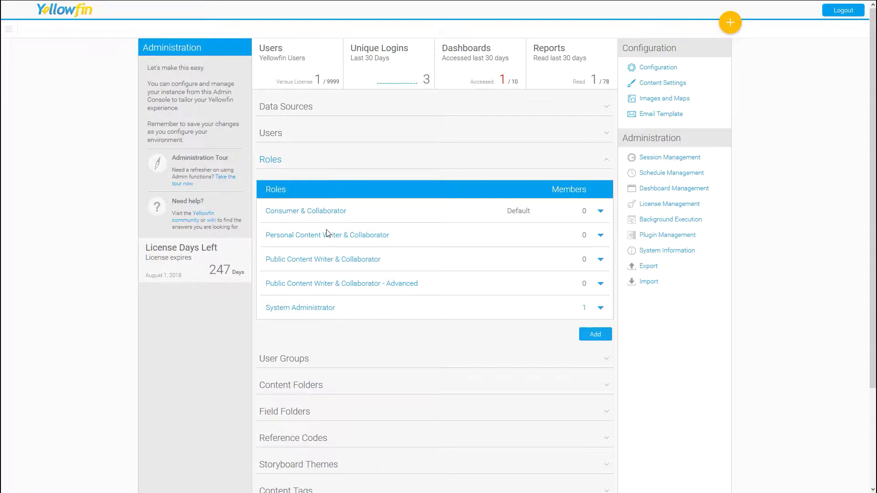
left_click(317, 309)
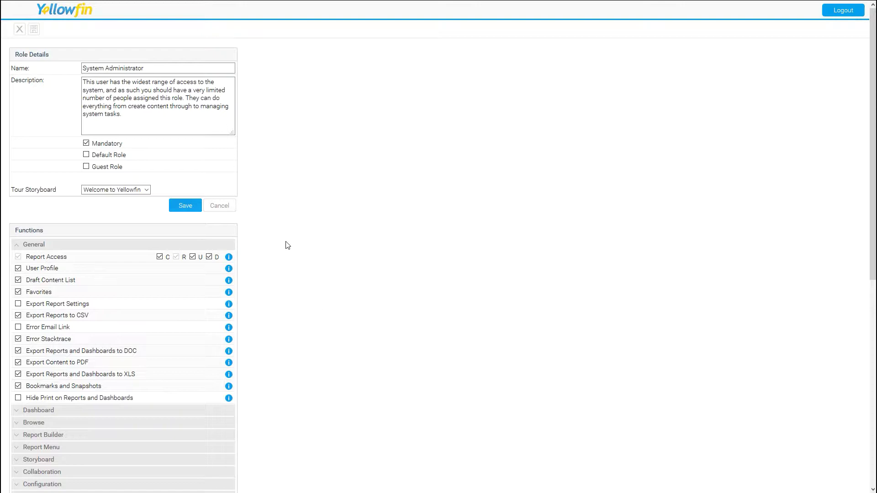
- Confirm Data Transformations is ticked under Data Sources & Views and save the System Administrator role
scroll(286, 245, "down", 1)
scroll(286, 245, "down", 3)
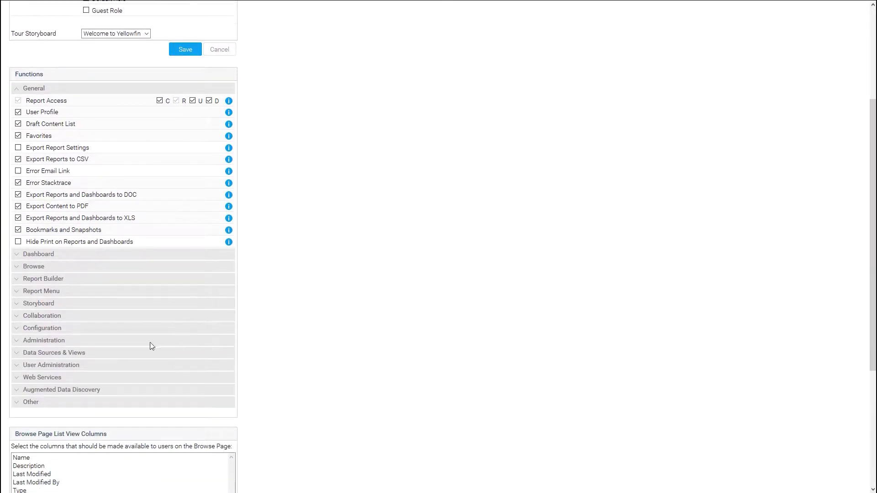
left_click(16, 354)
scroll(339, 342, "down", 4)
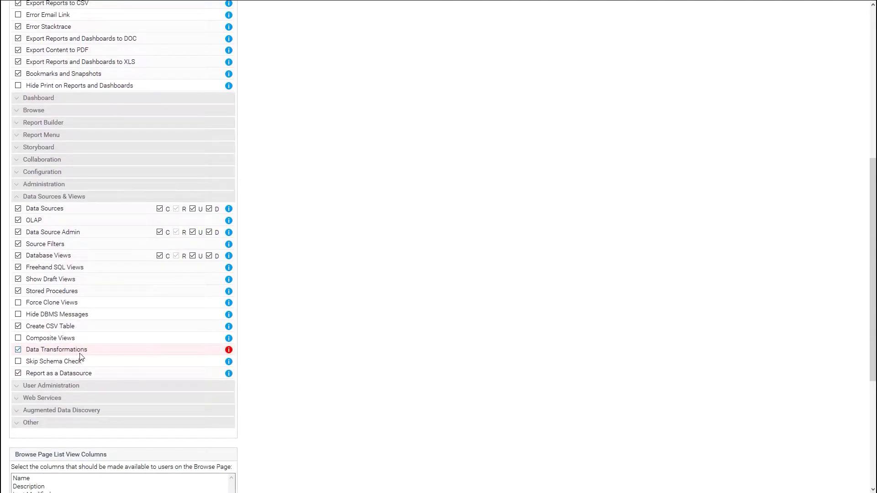
mouse_move(228, 350)
scroll(315, 336, "up", 7)
left_click(186, 205)
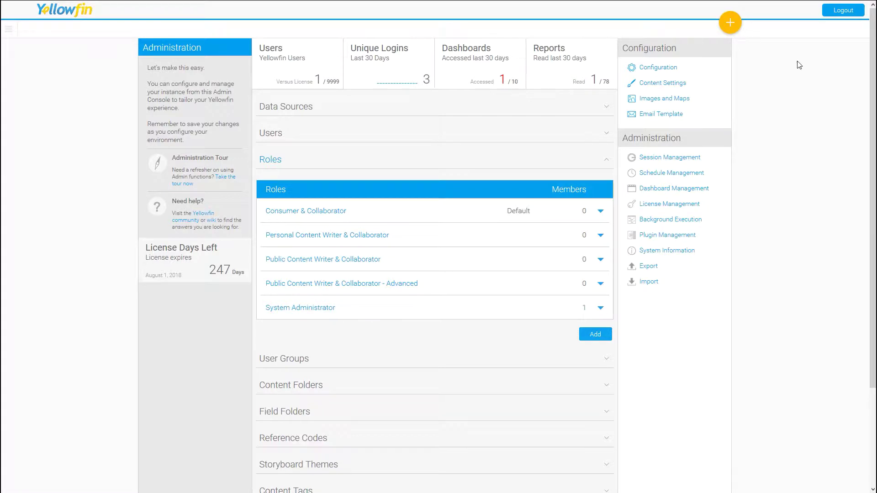
- Log out and sign back in as the administrator using the browser's saved credentials
left_click(832, 14)
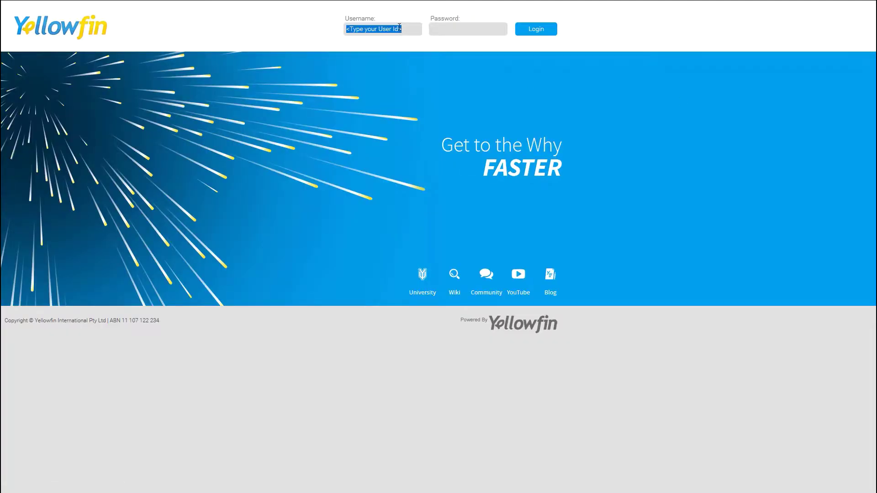
key("BackSpace")
type("ad")
left_click(398, 41)
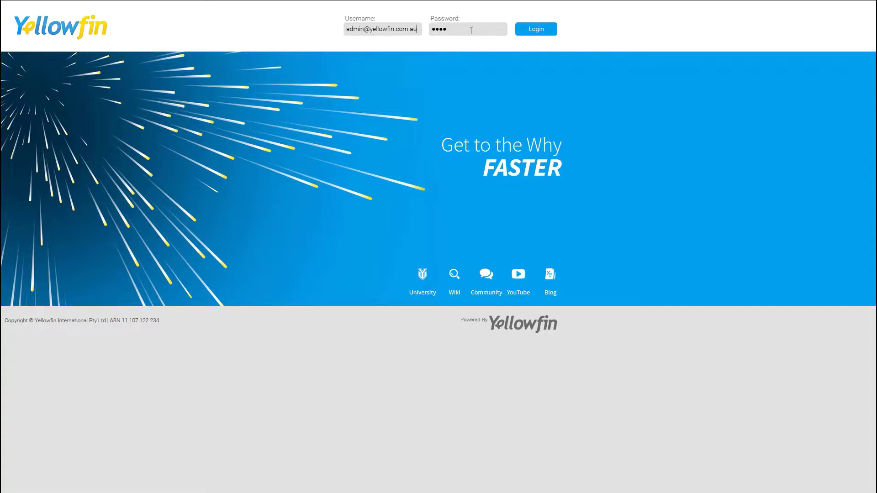
left_click(536, 31)
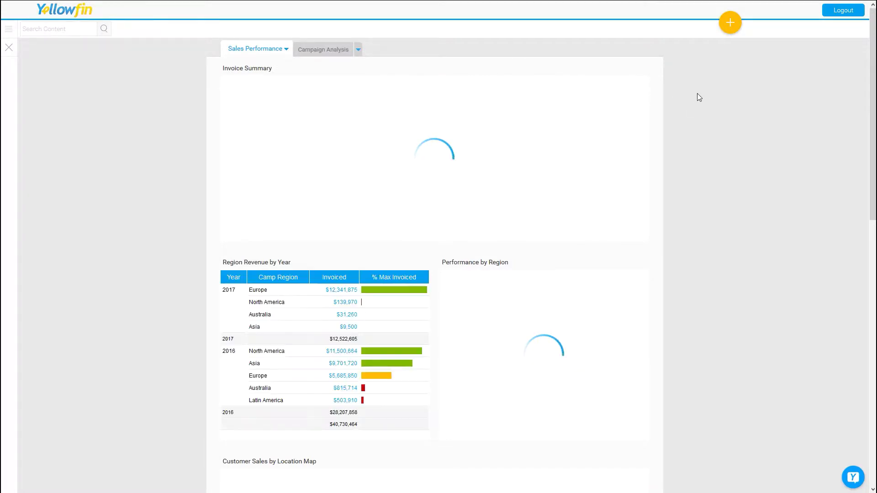
- Create a new Transformation Flow from the orange + Create menu
left_click(731, 30)
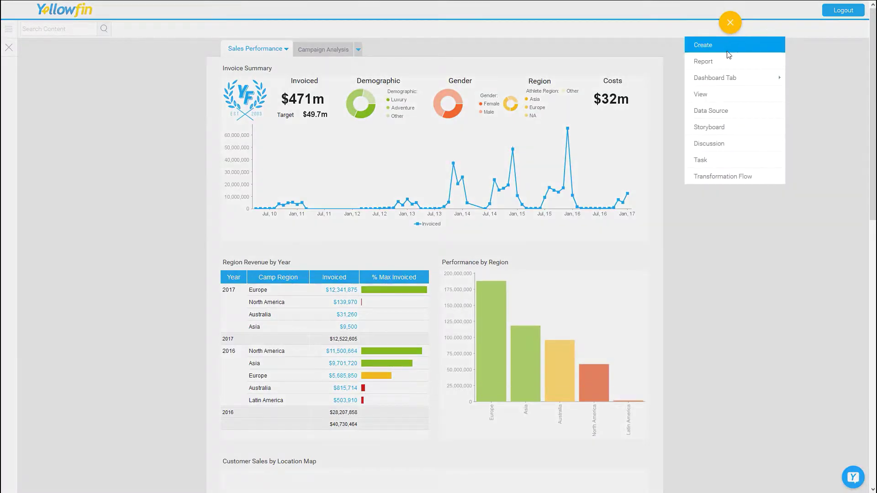
left_click(716, 177)
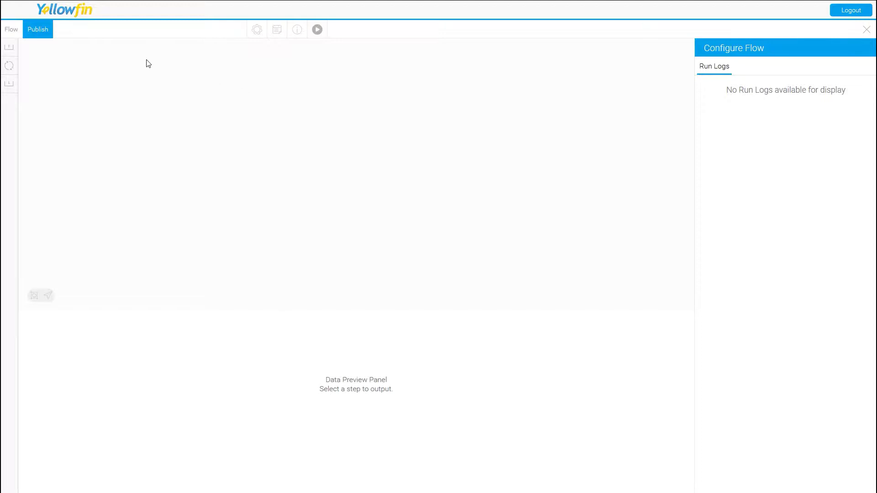
left_click(7, 57)
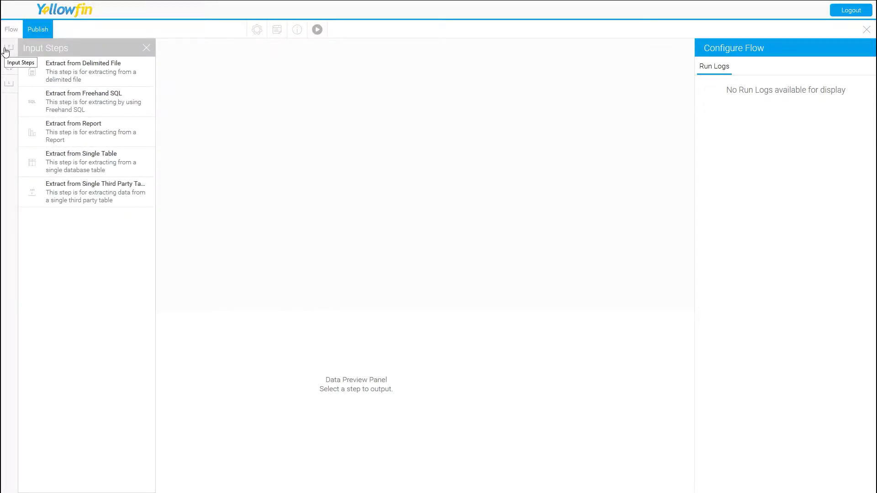
left_click(10, 66)
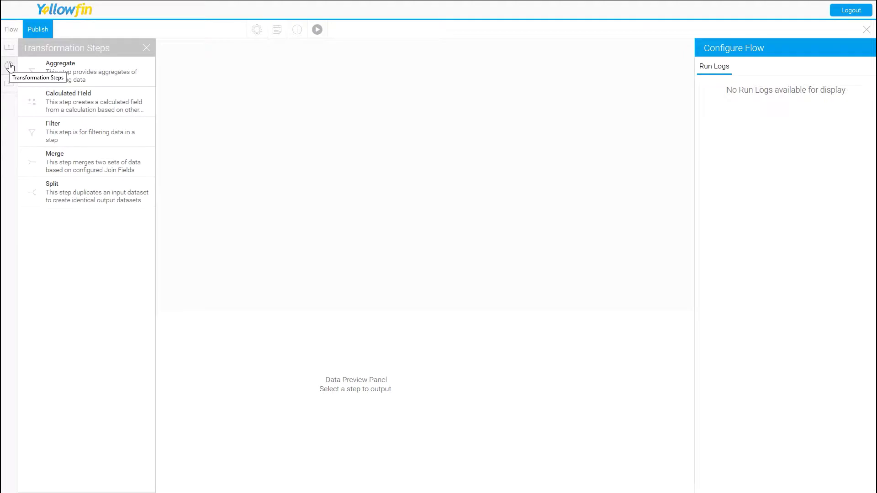
left_click(9, 84)
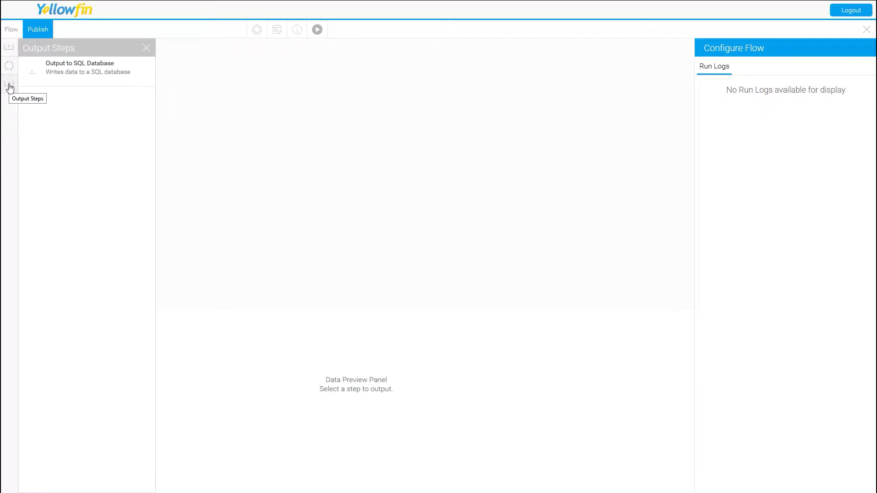
left_click(9, 51)
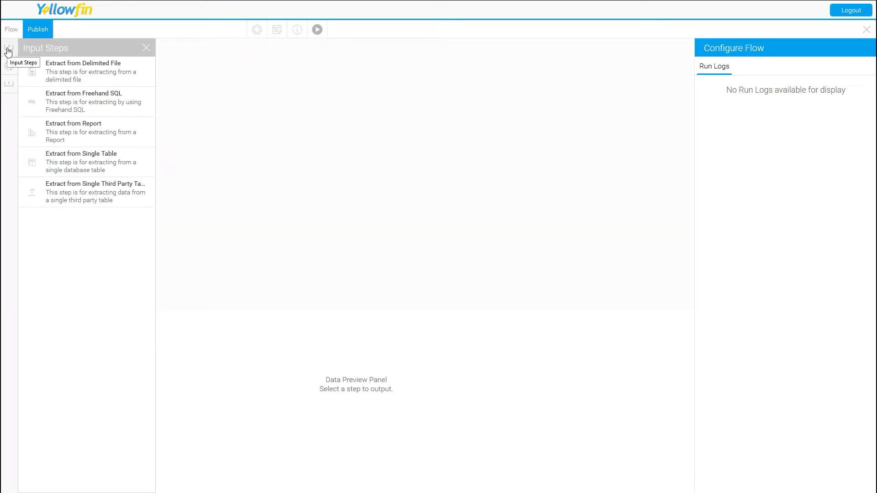
left_click(355, 152)
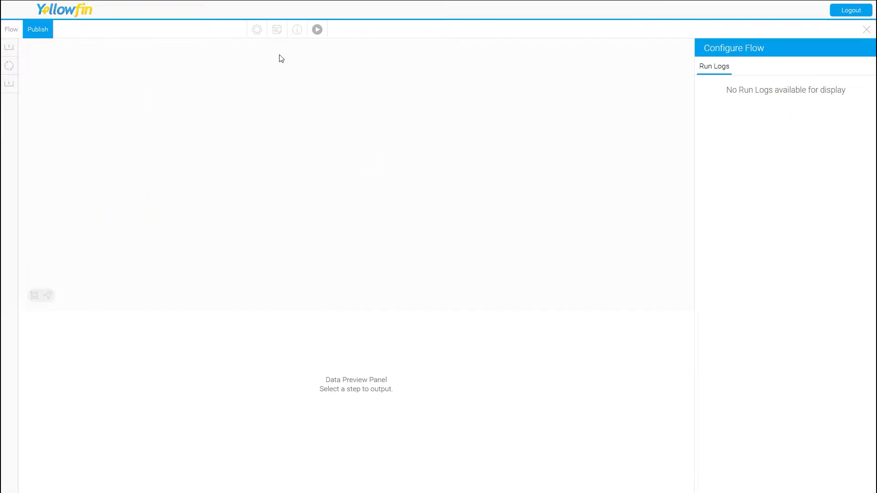
- Open the flow's execution settings and select the 200-row Preview Row Limit value
left_click(256, 30)
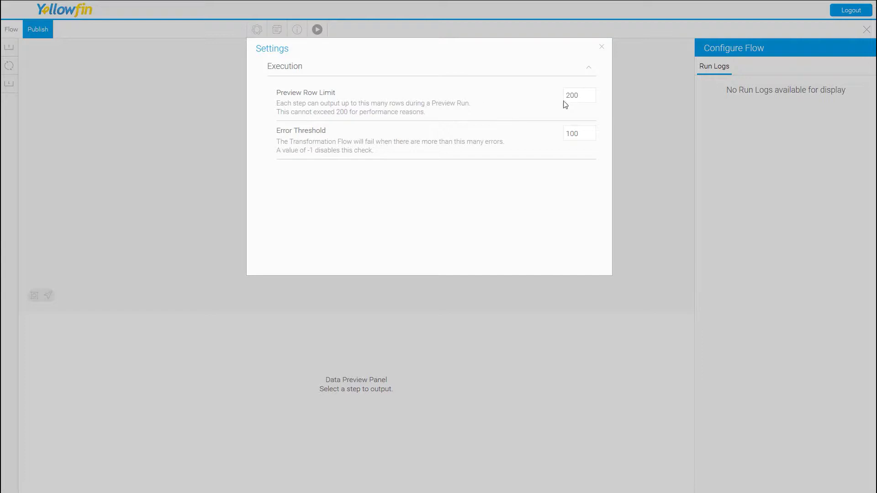
left_click_drag(582, 96, 562, 98)
- Close Settings and switch on Enable Scheduling in the flow's Schedule dialog
left_click(601, 47)
left_click(278, 30)
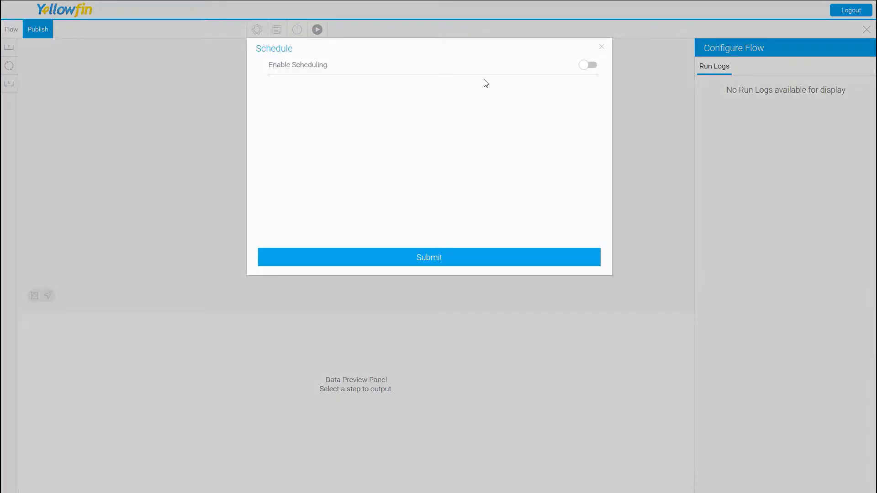
left_click(589, 65)
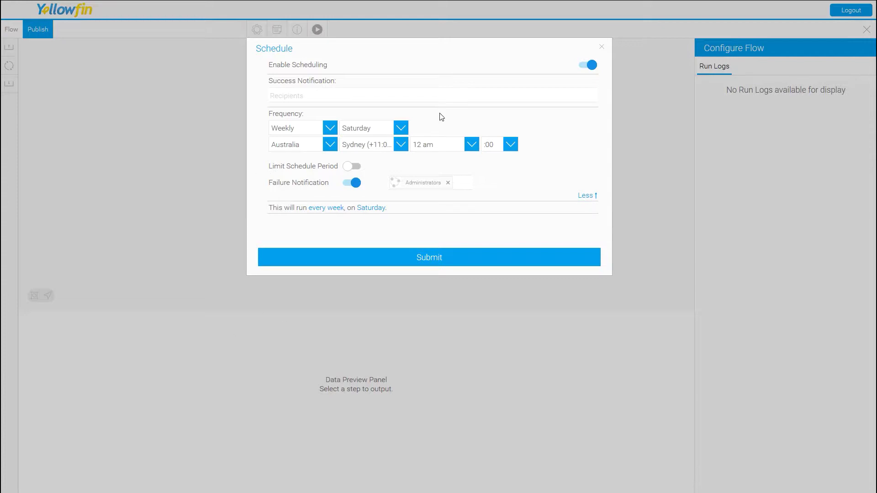
- Close the schedule unsubmitted, view the Transformation Summary's History tab, then close the summary
left_click(601, 46)
left_click(297, 30)
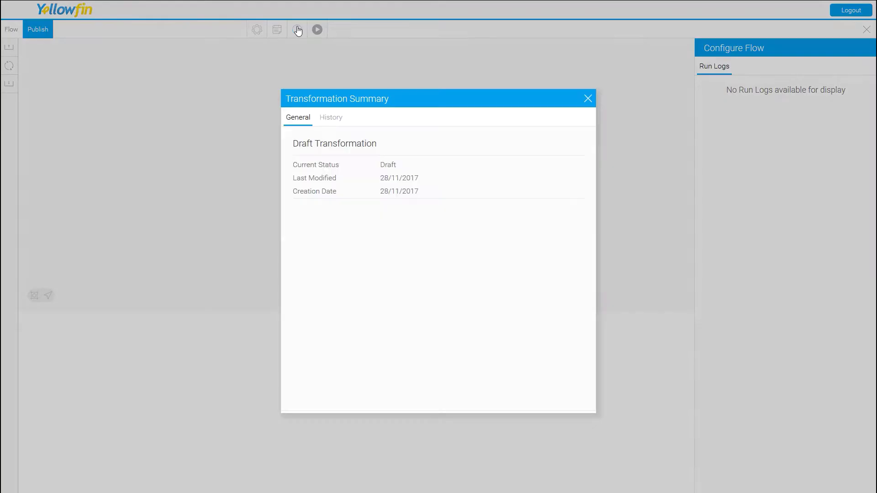
left_click(337, 119)
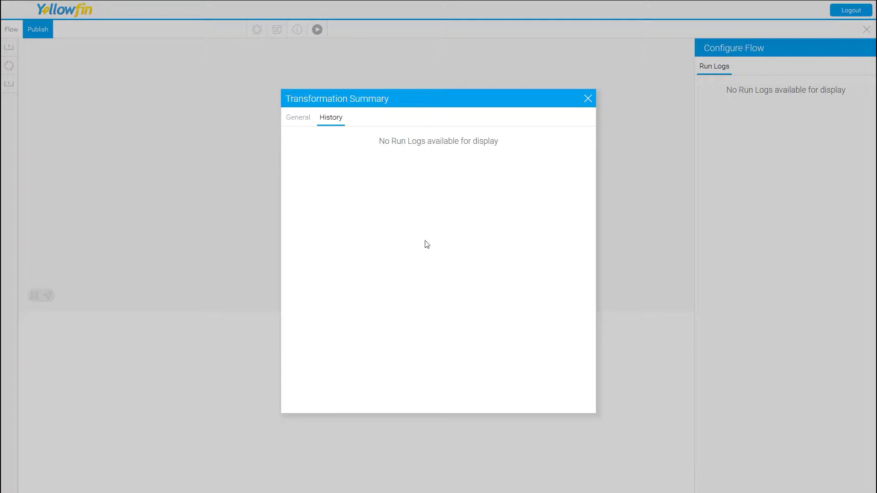
left_click(588, 100)
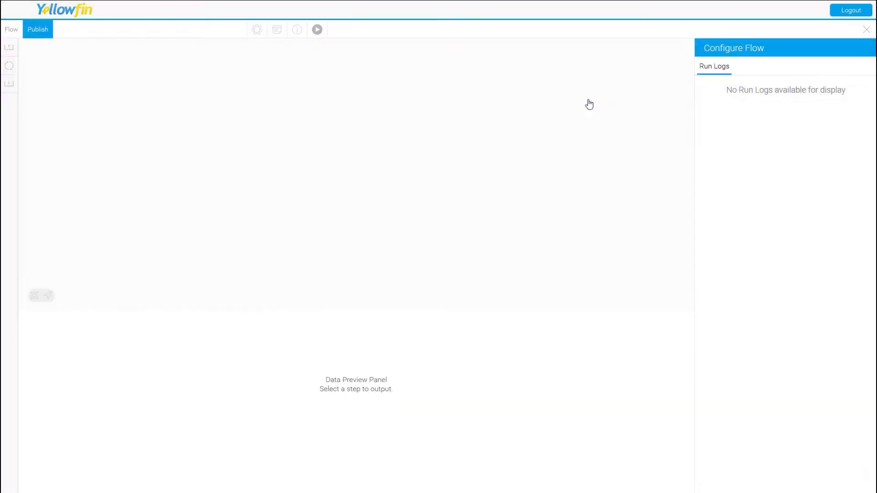
- Try running the empty flow, toggle the canvas navigator, then show the Input Steps panel
left_click(317, 30)
left_click(48, 295)
left_click(48, 296)
left_click(11, 49)
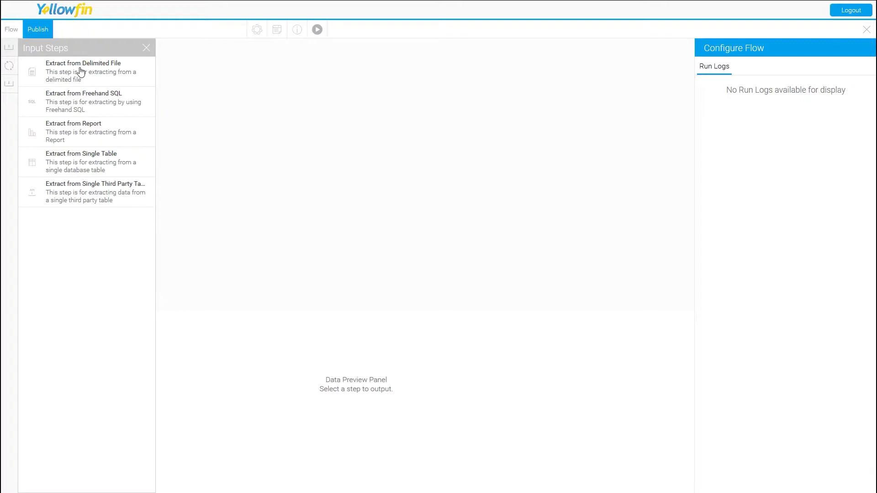
- Place an Extract from Delimited File step on the canvas and open its Protocol options
left_click_drag(60, 73, 168, 97)
left_click(167, 96)
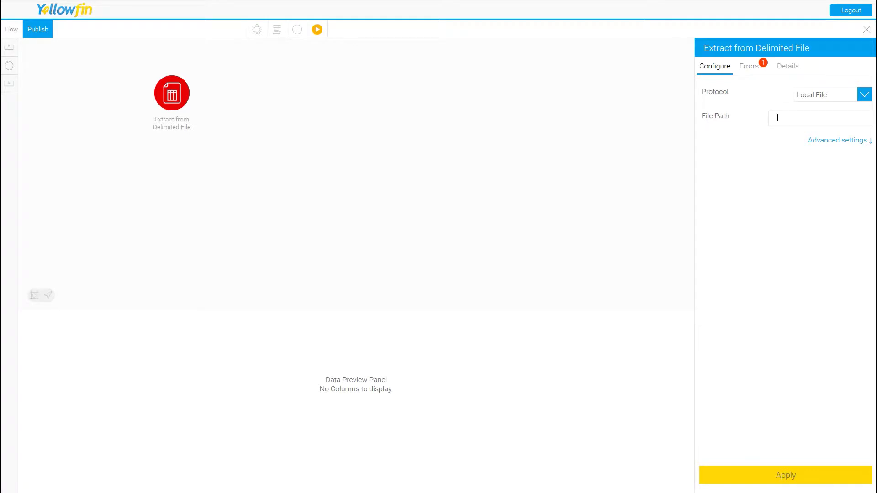
left_click(810, 97)
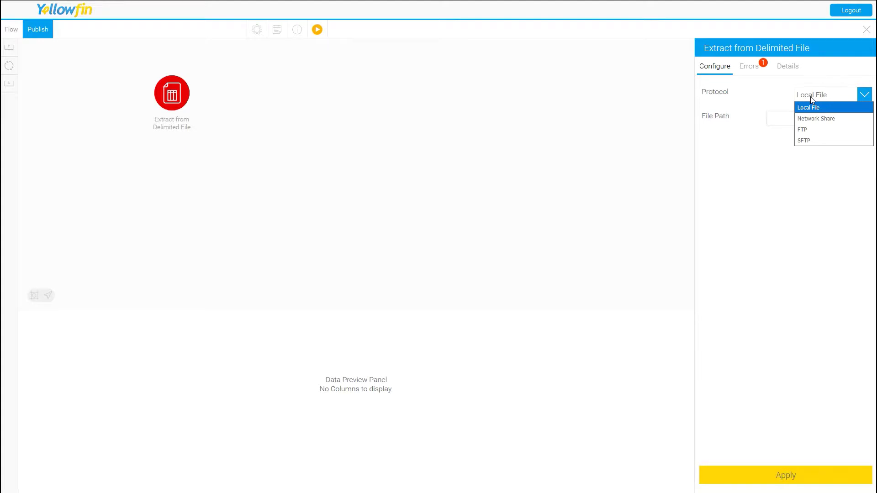
- Cycle the step's Protocol through Network Share and FTP, settling on SFTP
left_click(814, 118)
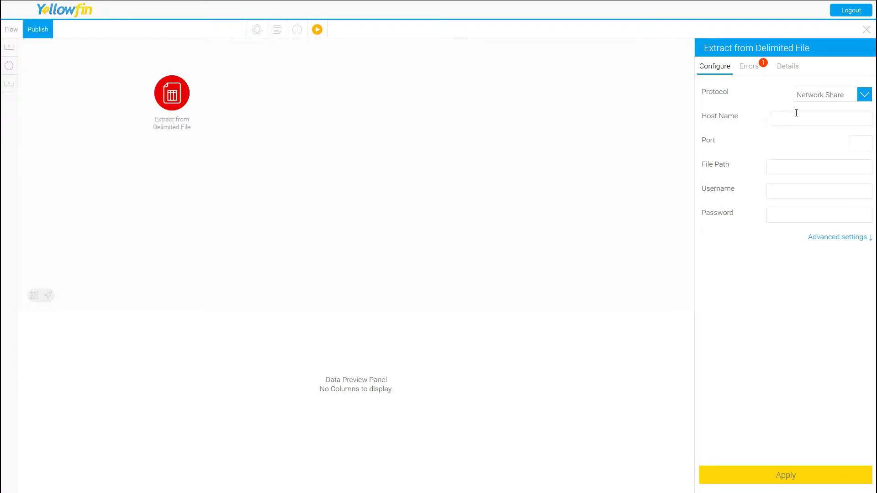
left_click(822, 95)
left_click(815, 129)
left_click(820, 94)
left_click(816, 141)
left_click(827, 98)
- Use Local File protocol with the c:/ addressFile.csv path, then reveal the advanced parsing settings
left_click(826, 106)
left_click(813, 116)
key("ctrl+v")
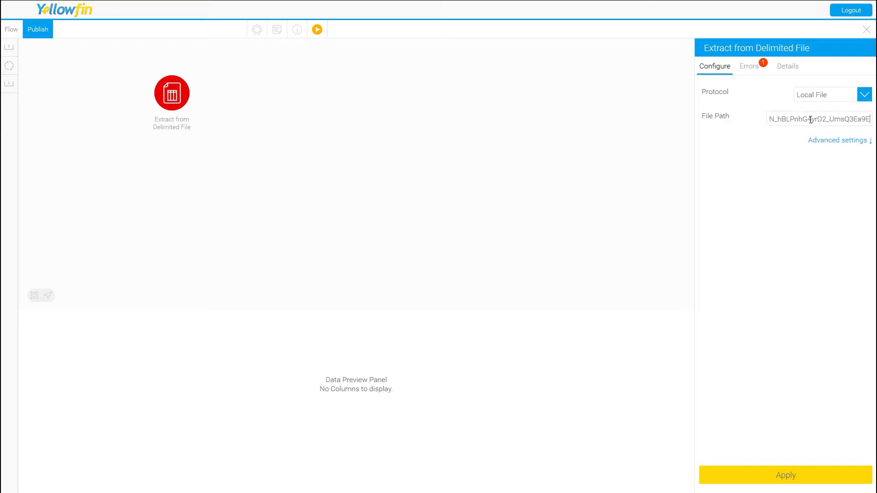
key("ctrl+a")
key("BackSpace")
type("c:/")
type("\\users\\tom\\desktop\\addressFile.csv")
left_click(838, 140)
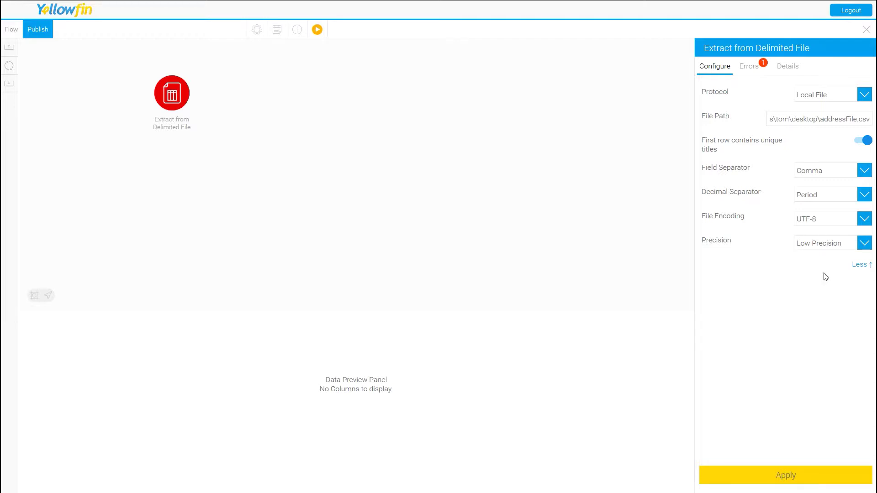
- Apply the delimited-file settings and check the id, address, city, state, zip and country rows in the preview
left_click(812, 477)
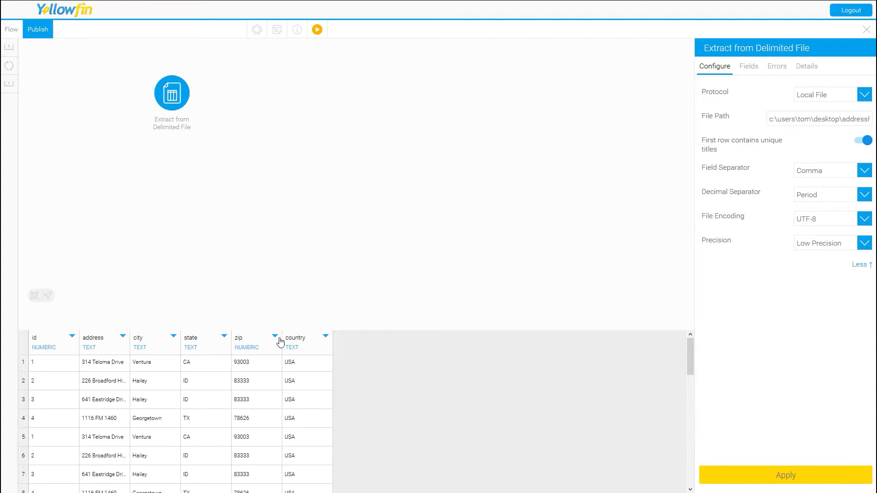
scroll(216, 400, "down", 4)
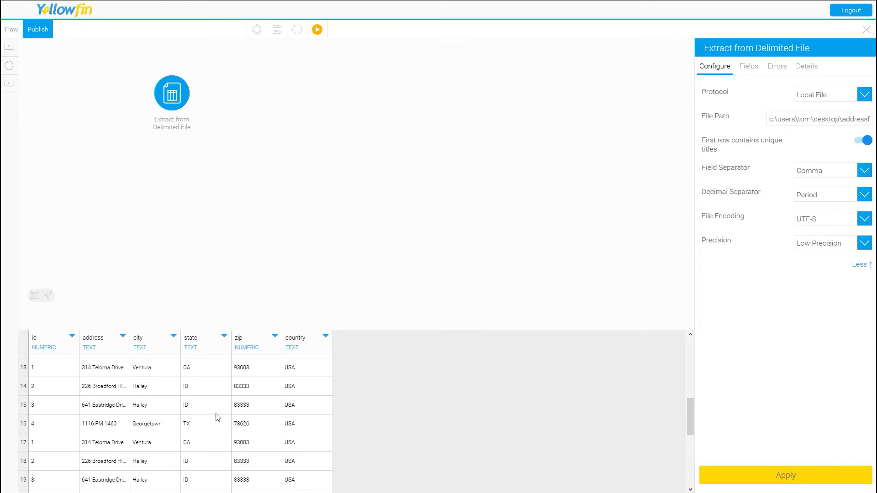
scroll(218, 411, "up", 4)
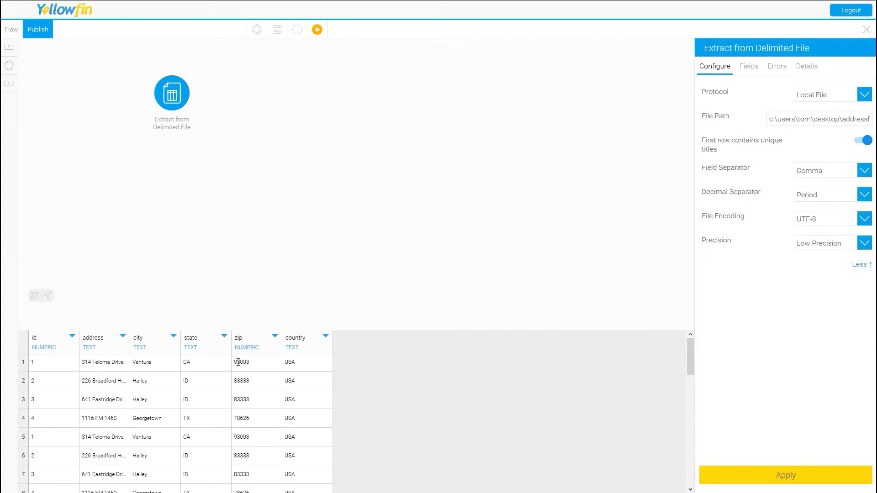
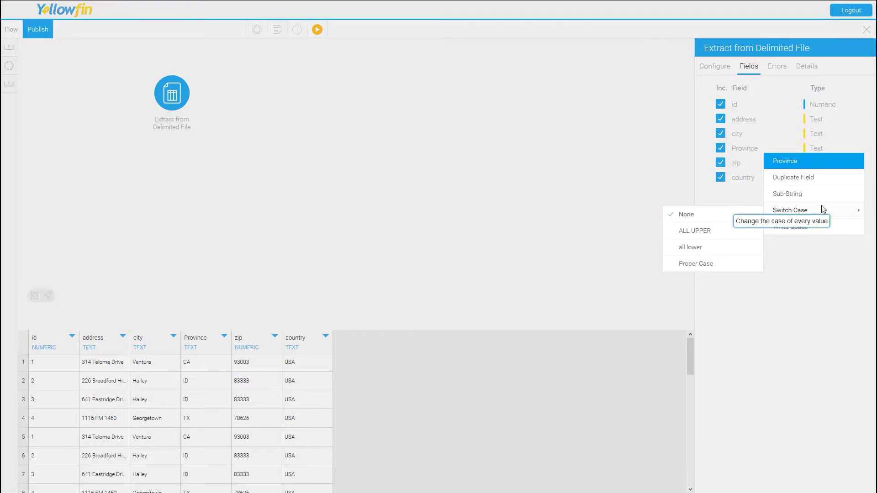
left_click(821, 198)
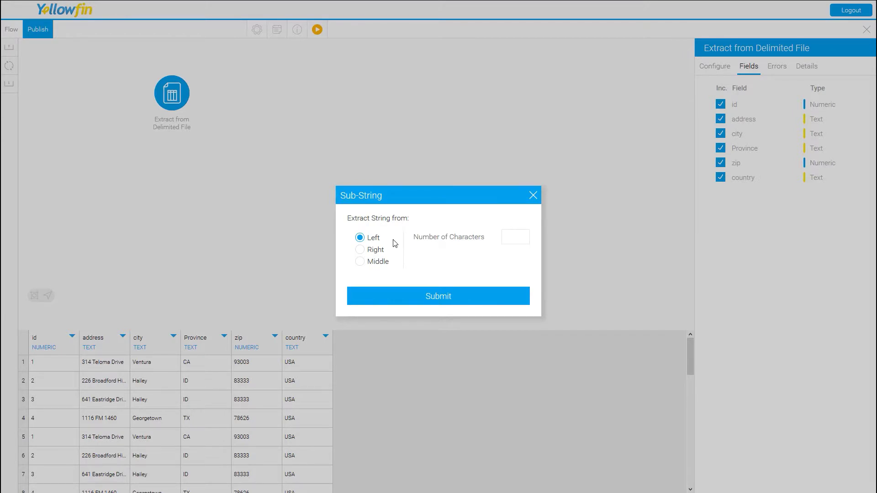
left_click(375, 261)
left_click(532, 196)
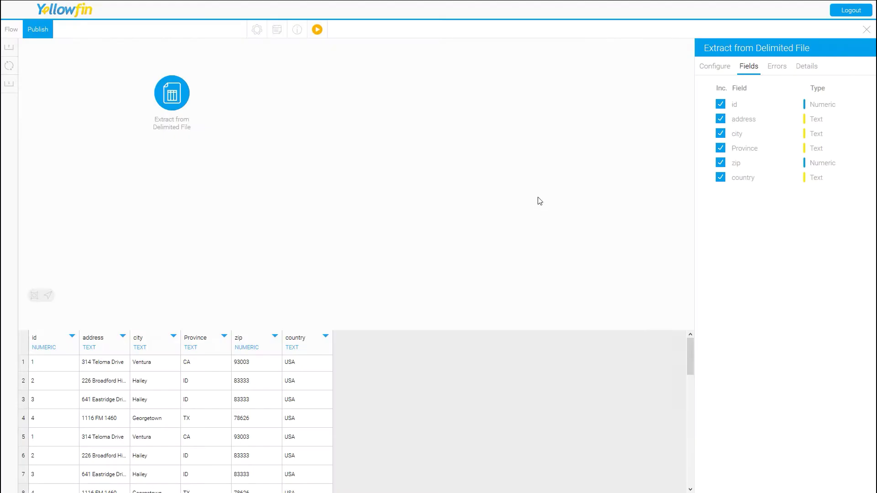
left_click(854, 152)
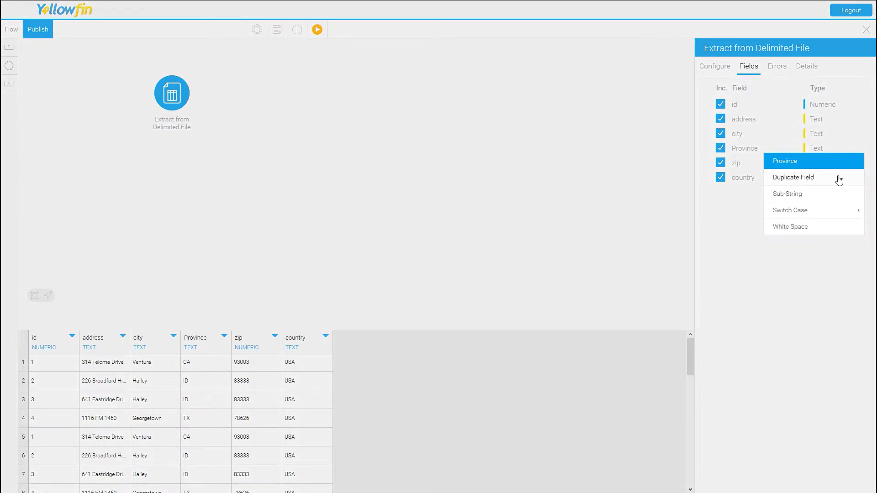
left_click(760, 261)
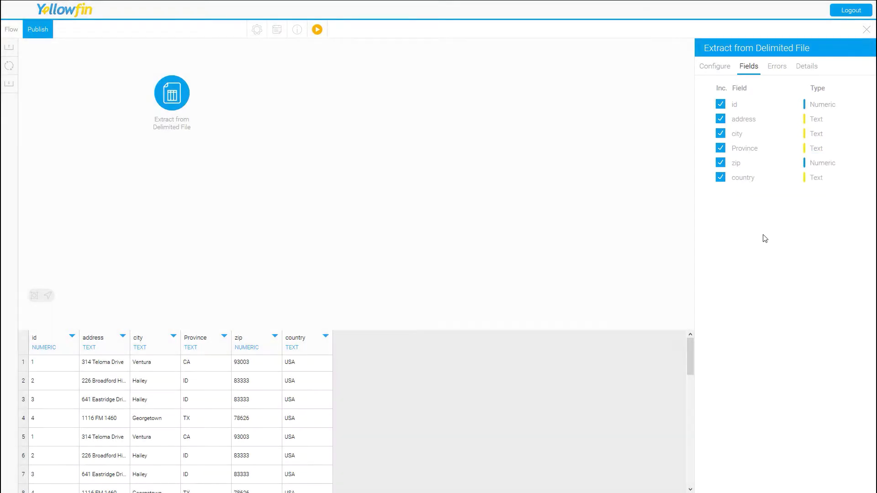
left_click(852, 165)
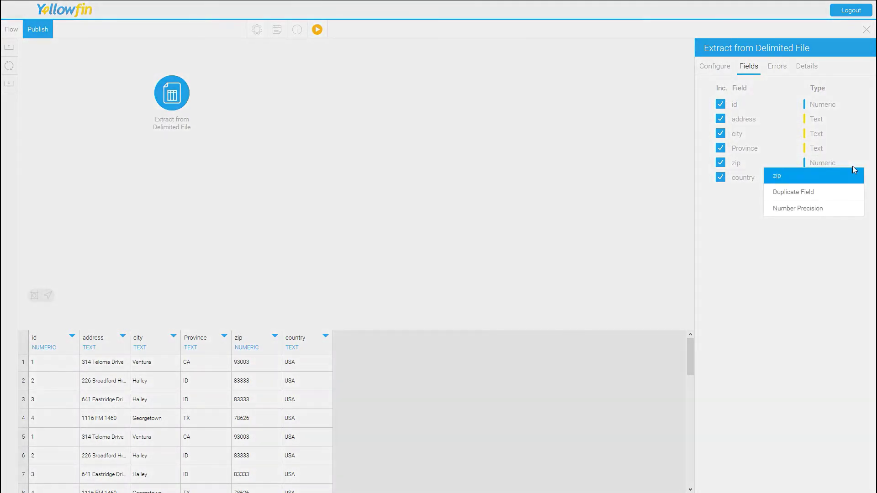
left_click(797, 209)
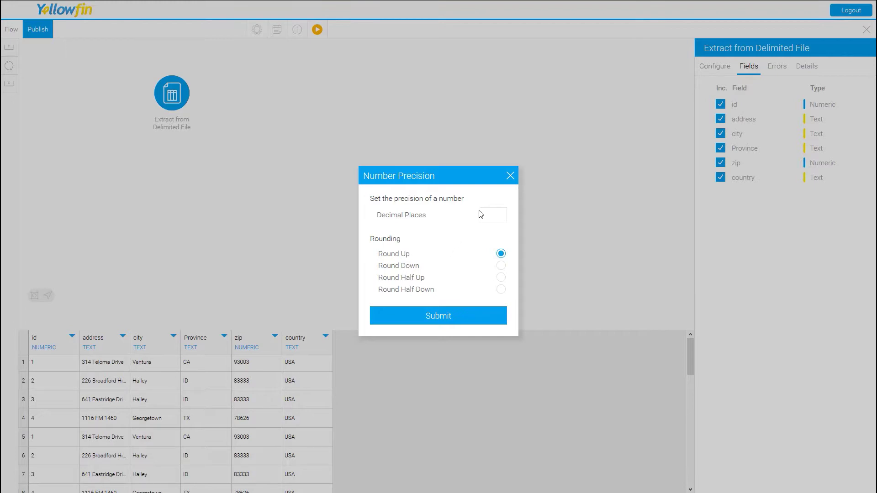
left_click(510, 176)
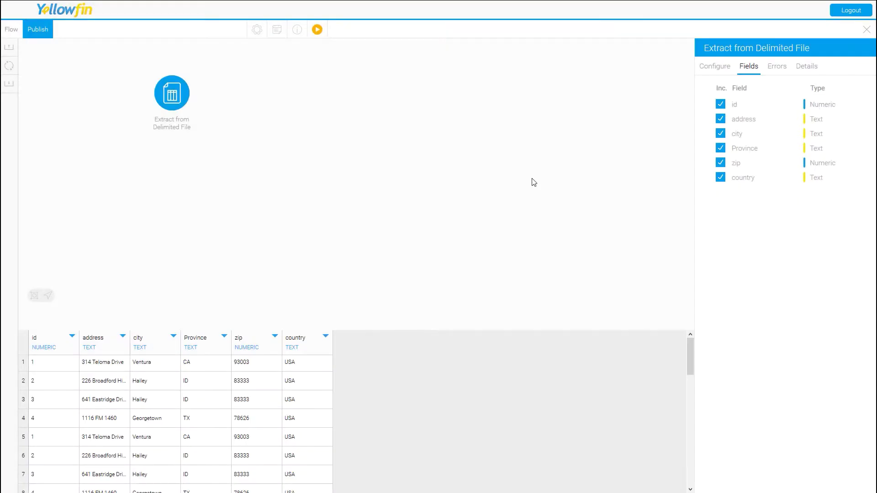
left_click(778, 67)
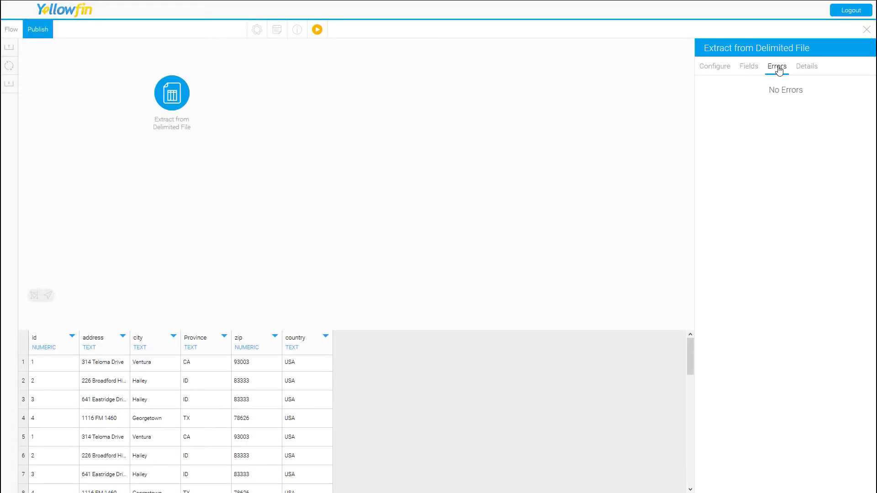
- Rename the delimited file step to 'Address File' in its Details tab
left_click(804, 69)
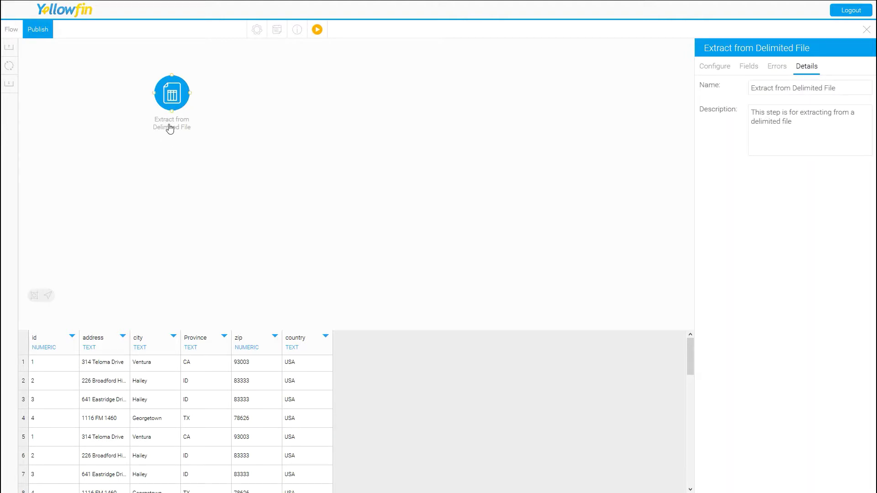
left_click_drag(844, 87, 683, 91)
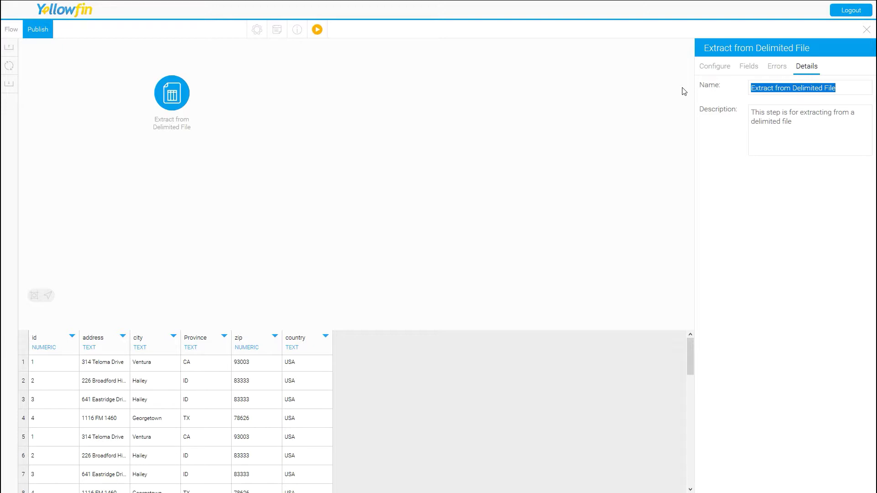
type("Addres")
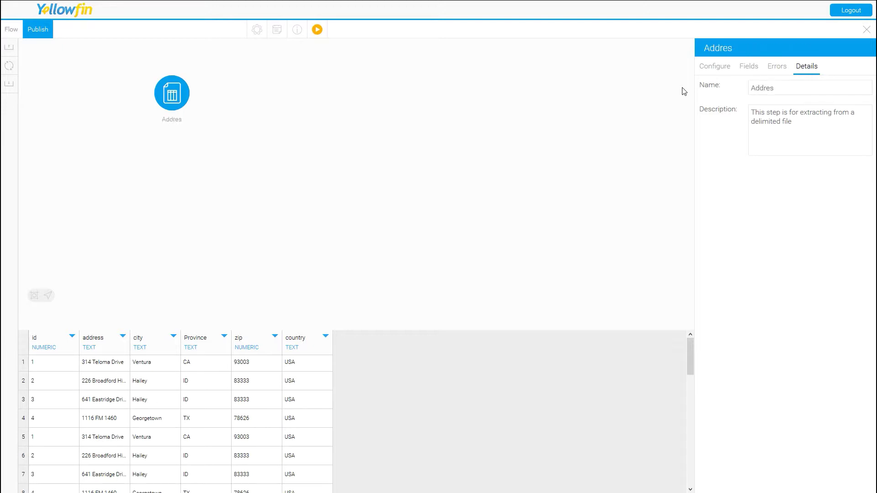
type(" File")
type("s")
left_click(715, 67)
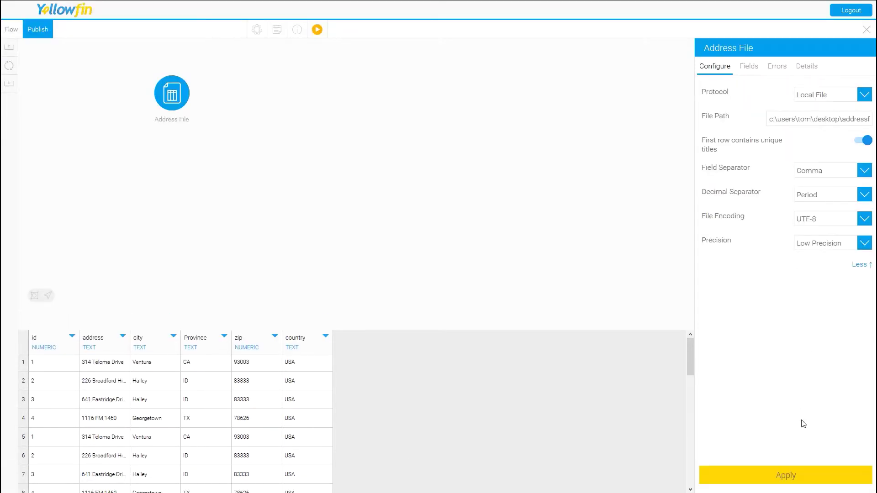
- Apply the Address File settings and inspect the zip column's conversion options
left_click(790, 472)
left_click(275, 339)
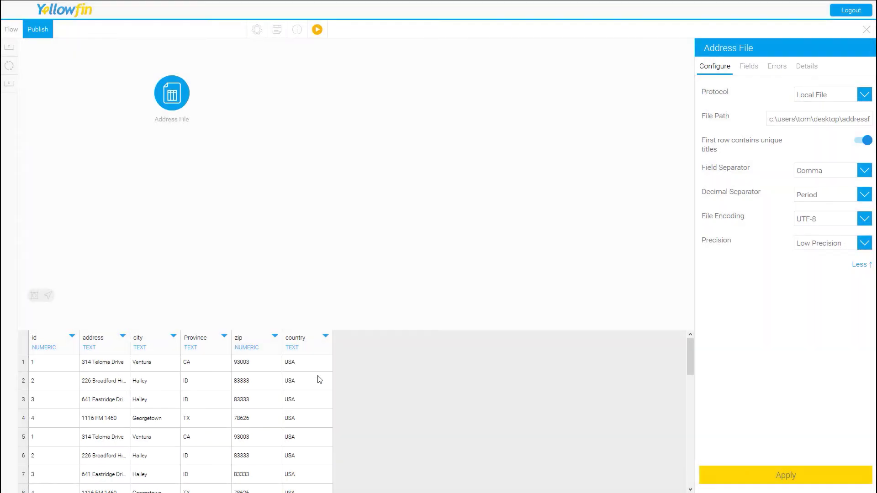
left_click(385, 393)
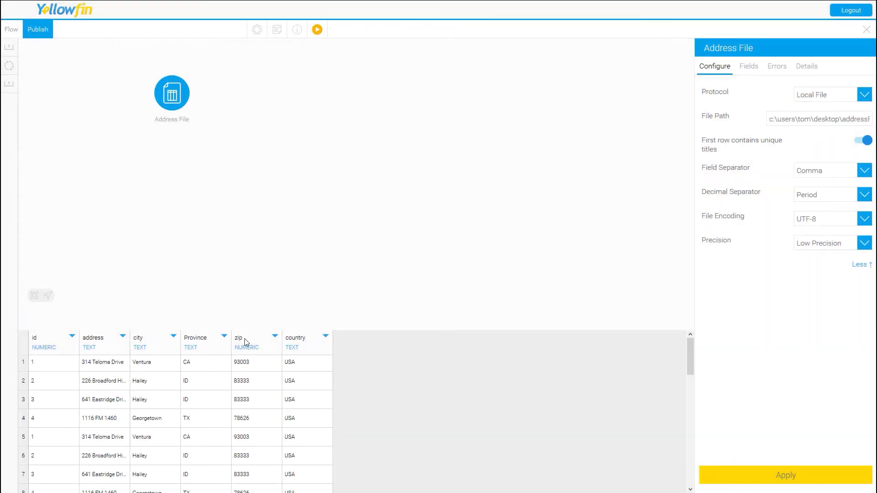
left_click(276, 337)
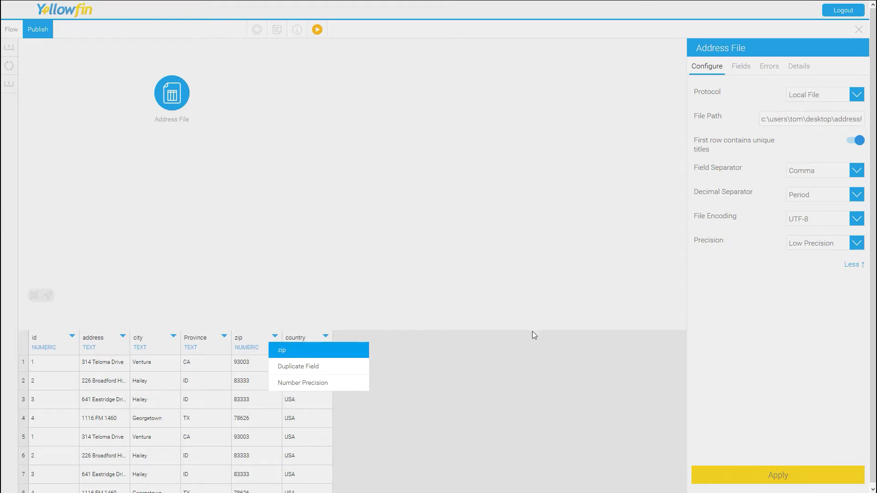
left_click(423, 356)
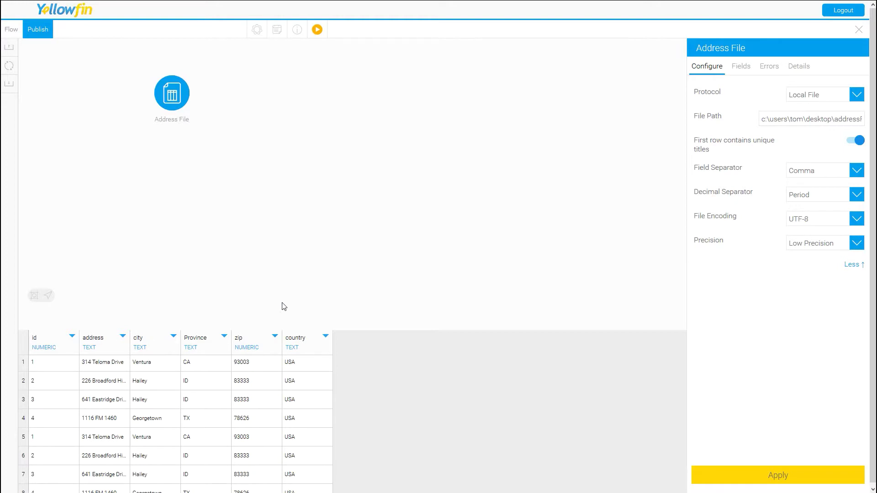
- Delete the Address File step from the flow
mouse_move(179, 101)
key("Delete")
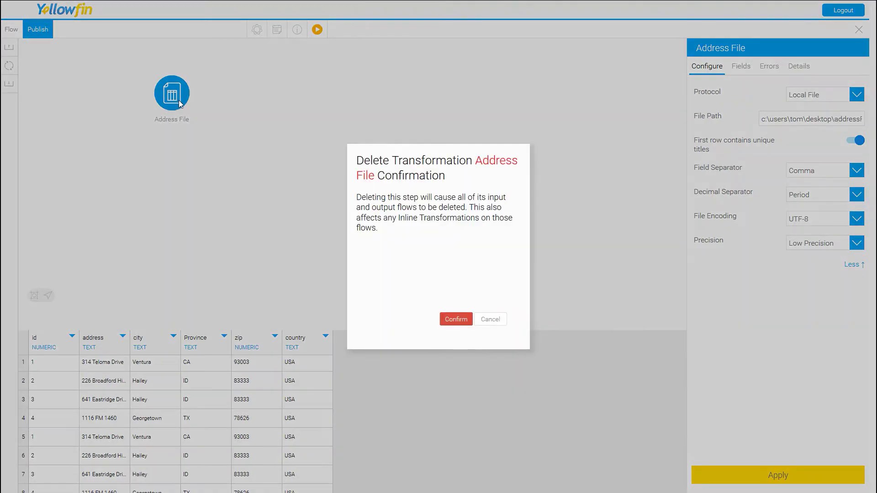
left_click(465, 321)
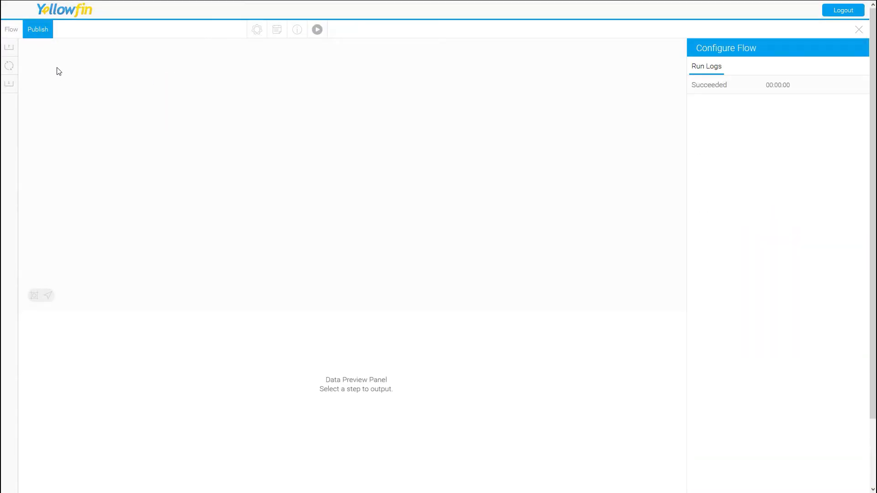
- Add a Staging_DB Freehand SQL step with the validated query 'select * from CustomerOrders'
left_click(9, 49)
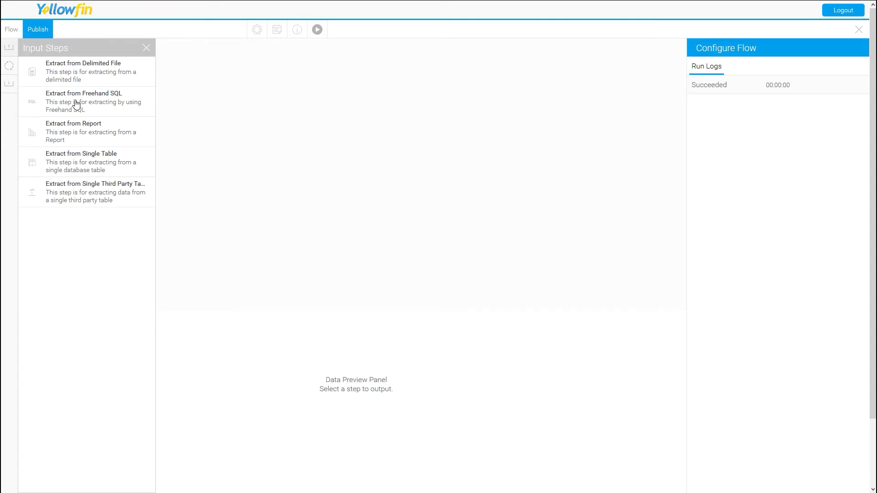
mouse_move(76, 104)
left_mouse_down()
mouse_move(129, 109)
mouse_move(199, 145)
left_mouse_up()
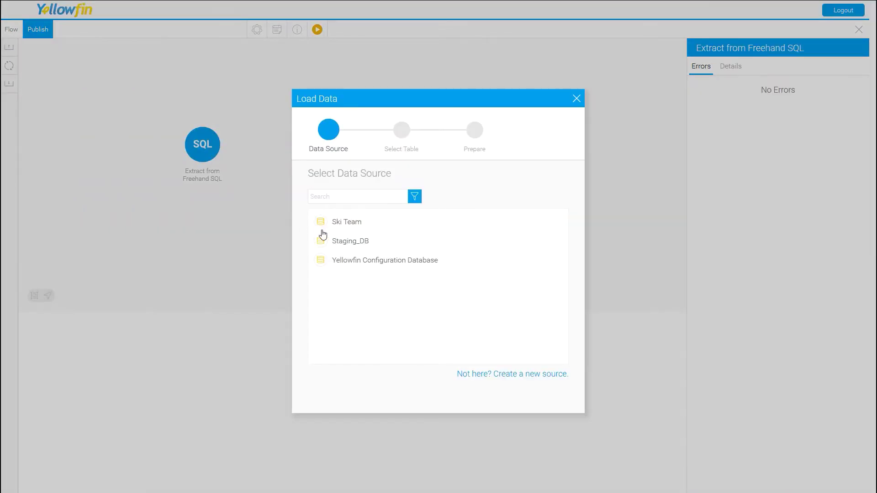
left_click(364, 242)
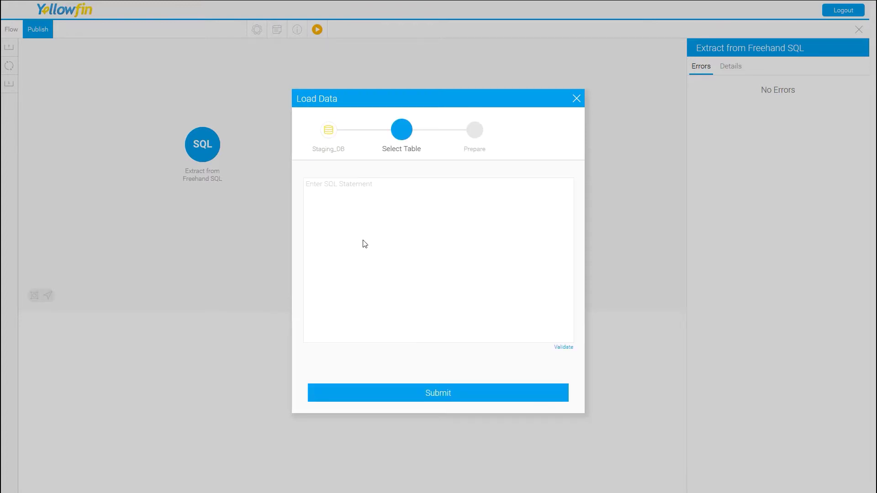
left_click(371, 201)
type("select * from CustomerOrders")
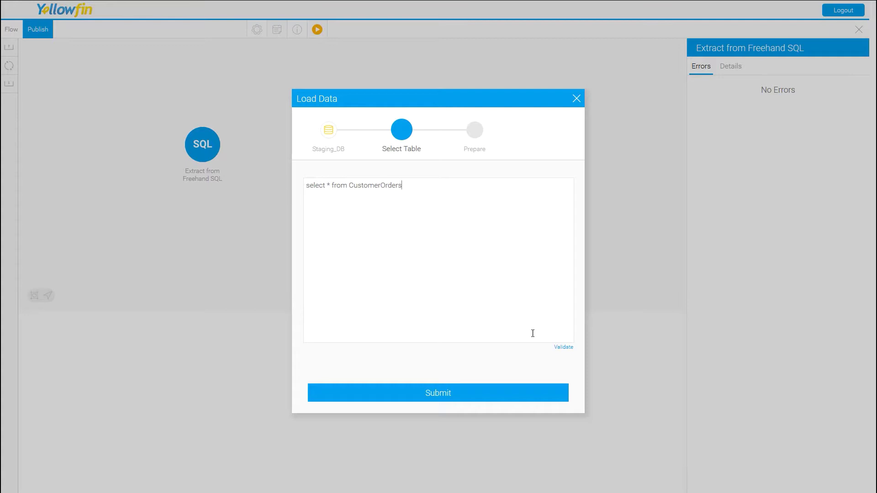
left_click(556, 350)
left_click(438, 397)
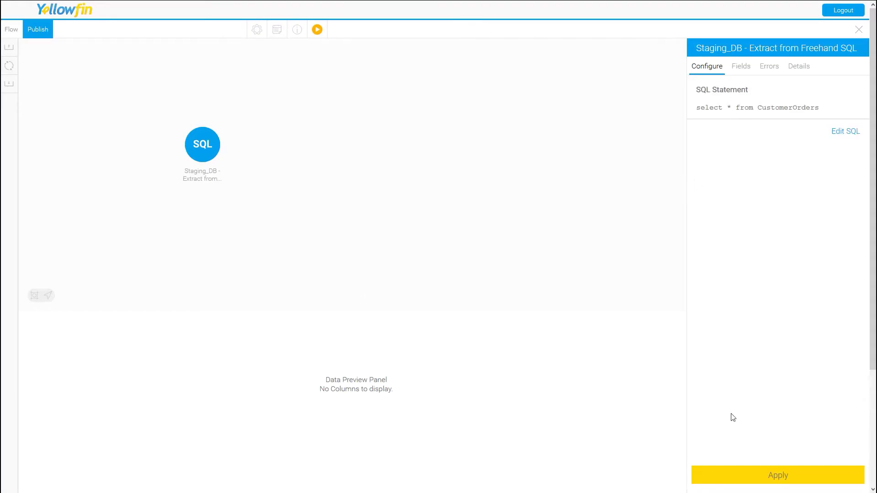
- Preview the CustomerOrders data, review the SQL, then delete the Freehand SQL step
left_click(772, 480)
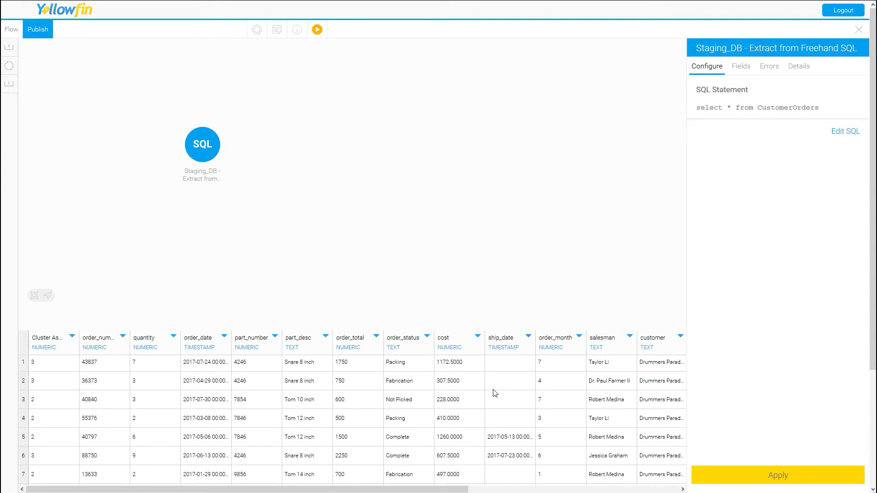
left_click(851, 134)
left_click(571, 135)
key("Delete")
- Remove the SQL step and place an Extract from Report step on the canvas
left_click(455, 318)
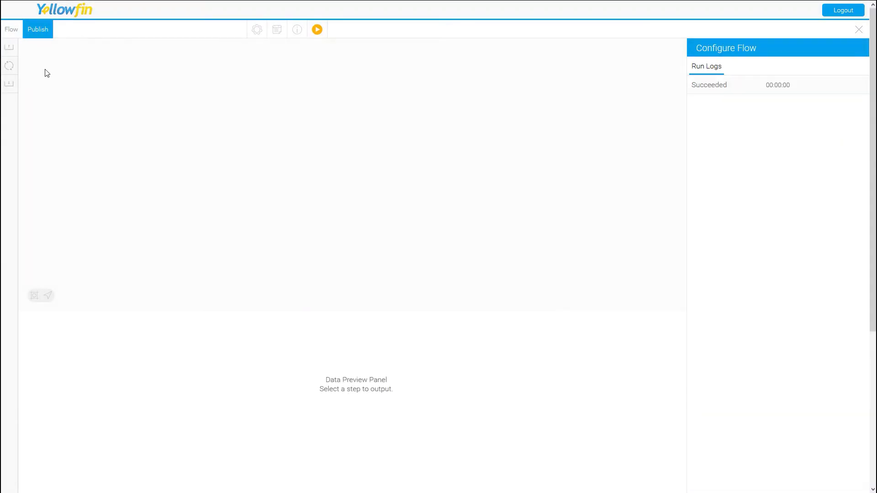
left_click(9, 50)
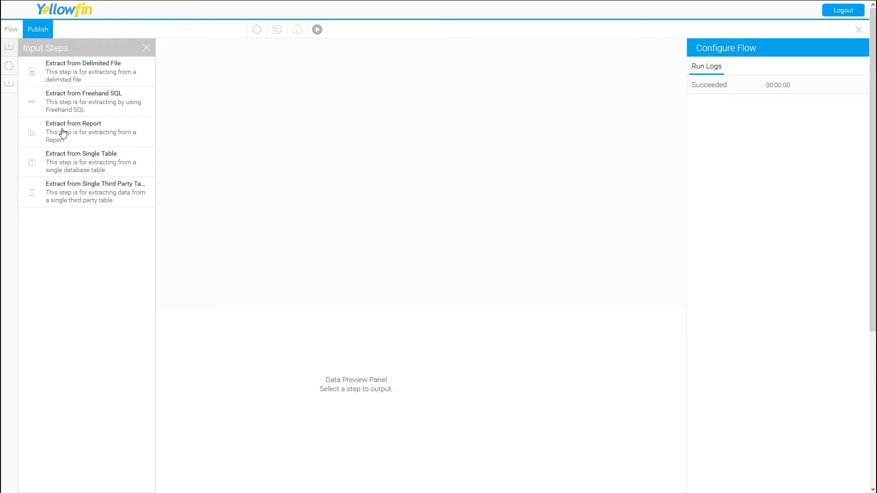
left_click_drag(60, 131, 177, 121)
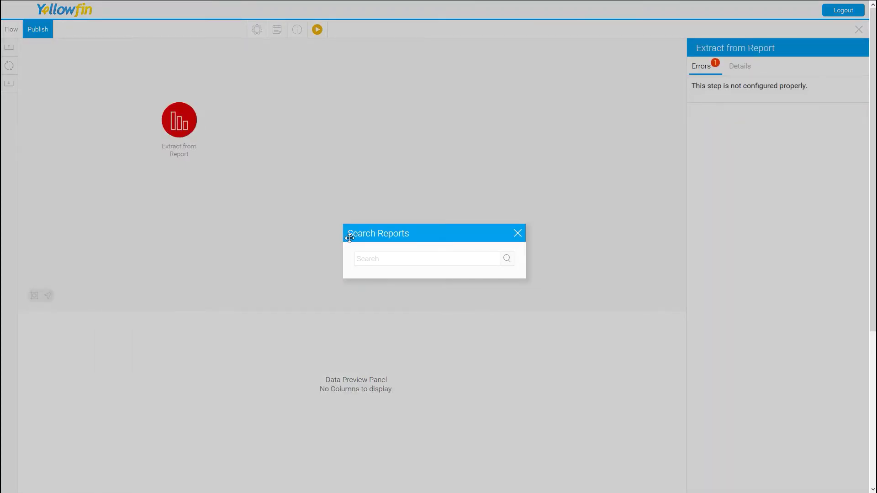
- Find the Athlete Invoice Summary report by searching 'inv' and review its columns
left_click(393, 258)
type("invoice")
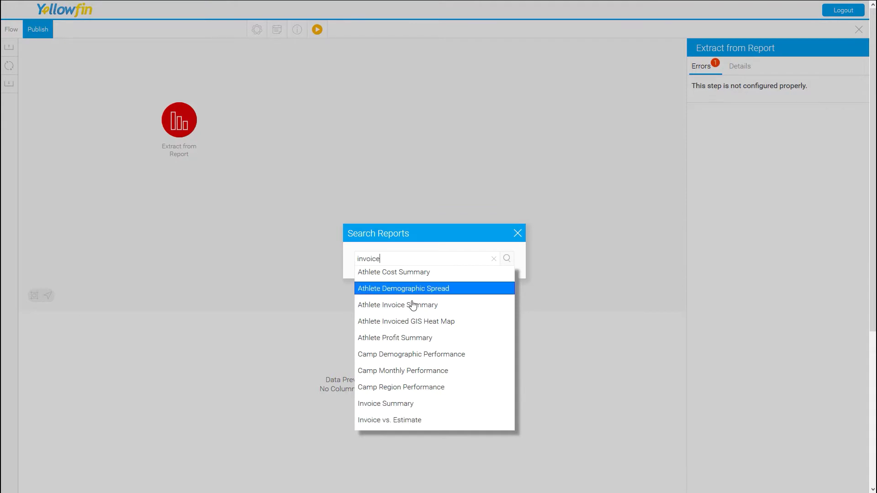
left_click(413, 305)
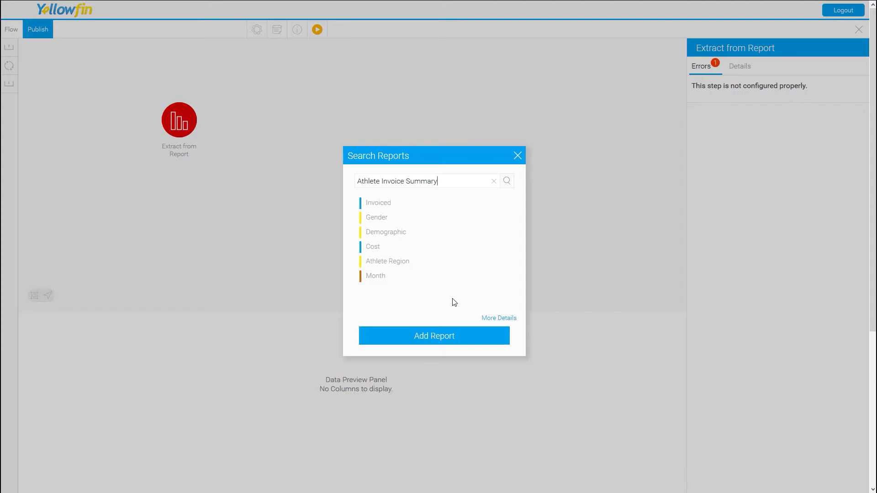
left_click(490, 319)
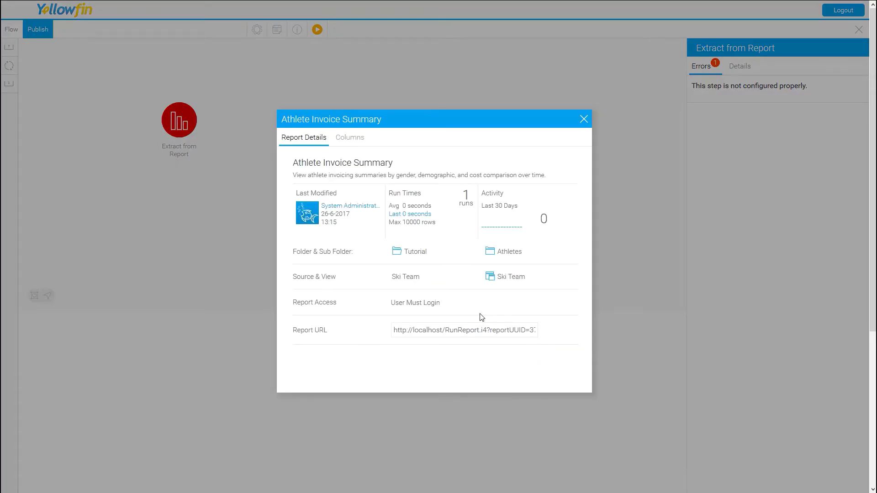
left_click(344, 140)
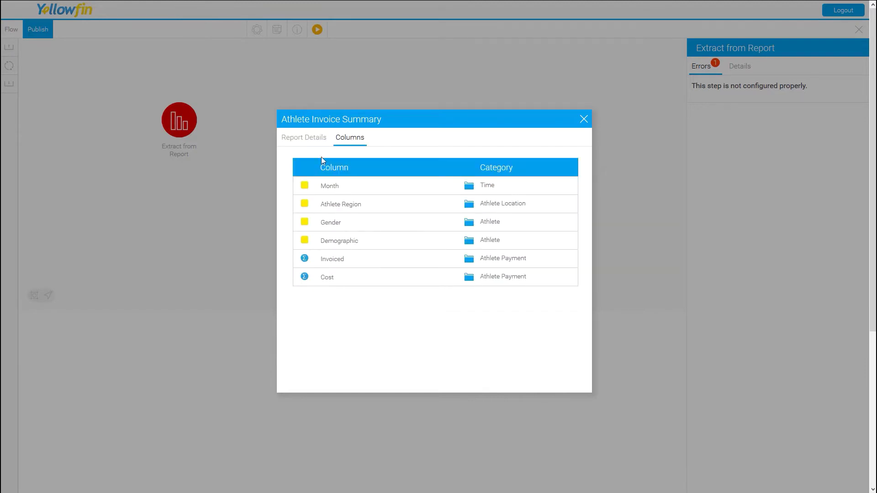
left_click(584, 120)
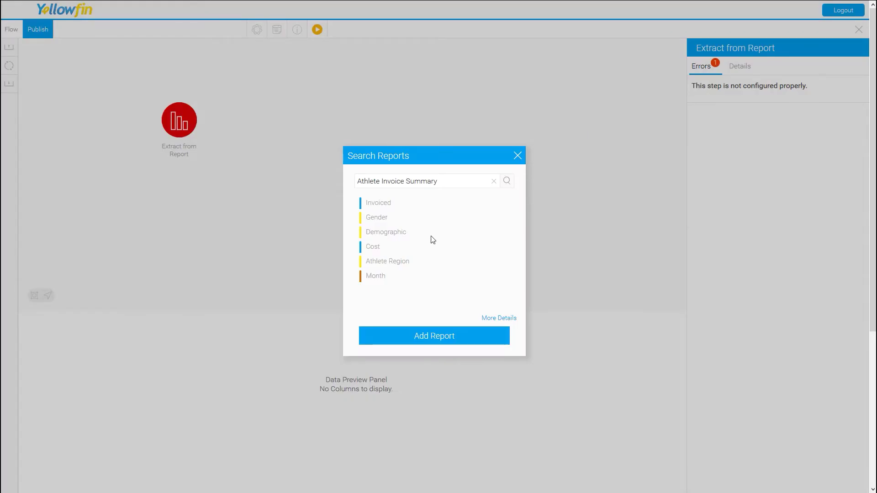
- Add Athlete Invoice Summary without Month and Athlete Region, and preview its rows
left_click(429, 342)
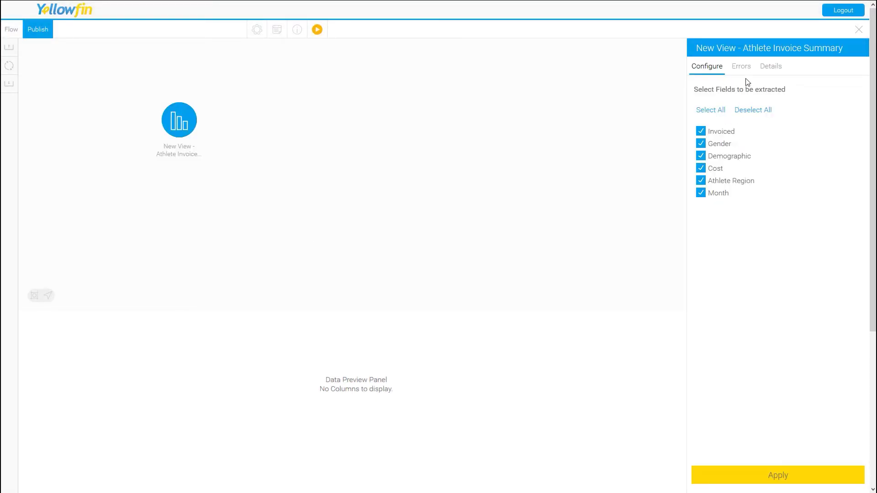
left_click(703, 193)
left_click(702, 180)
left_click(779, 475)
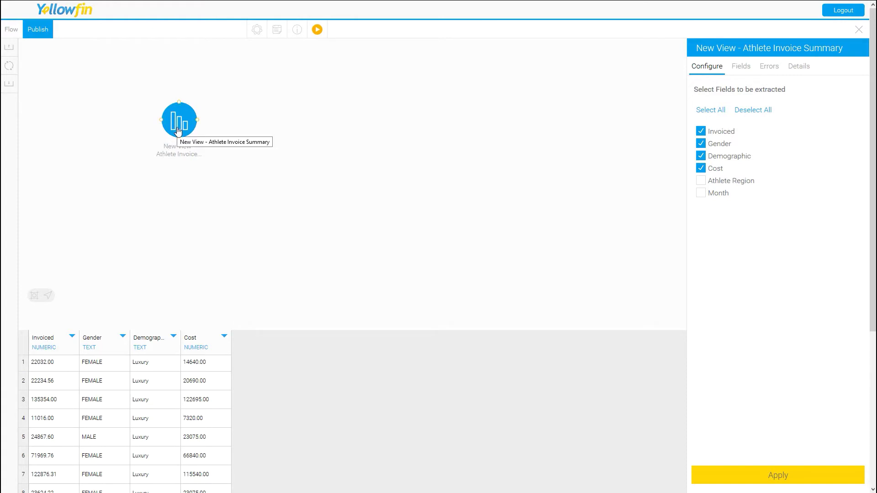
- Delete the report step and add a Staging_DB single-table extraction of dbo.address_table
key("Delete")
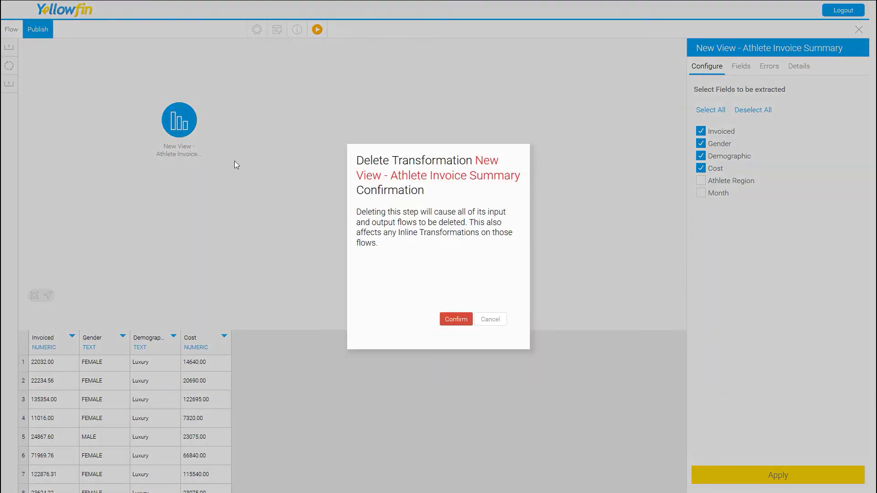
left_click(456, 319)
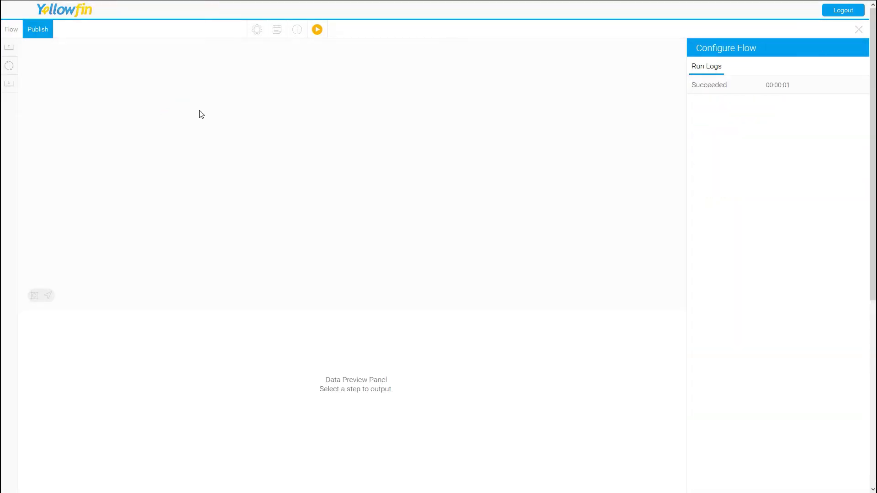
left_click(8, 49)
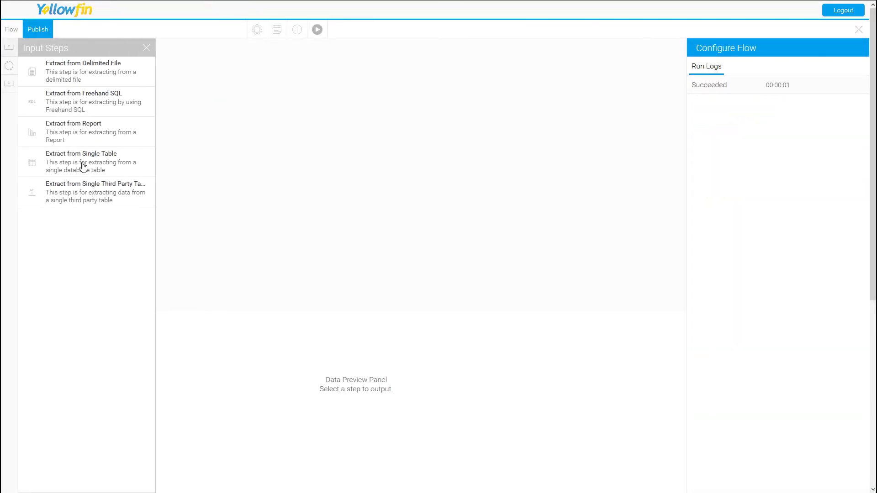
left_click_drag(106, 170, 172, 142)
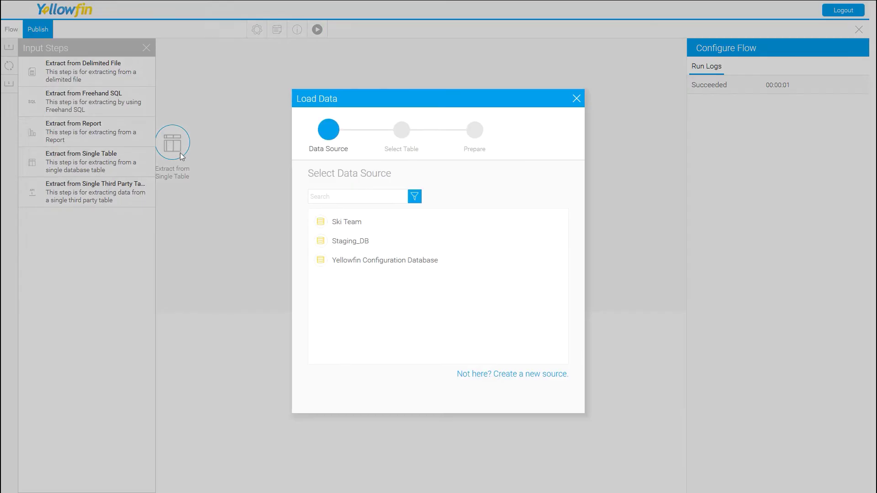
left_click(357, 246)
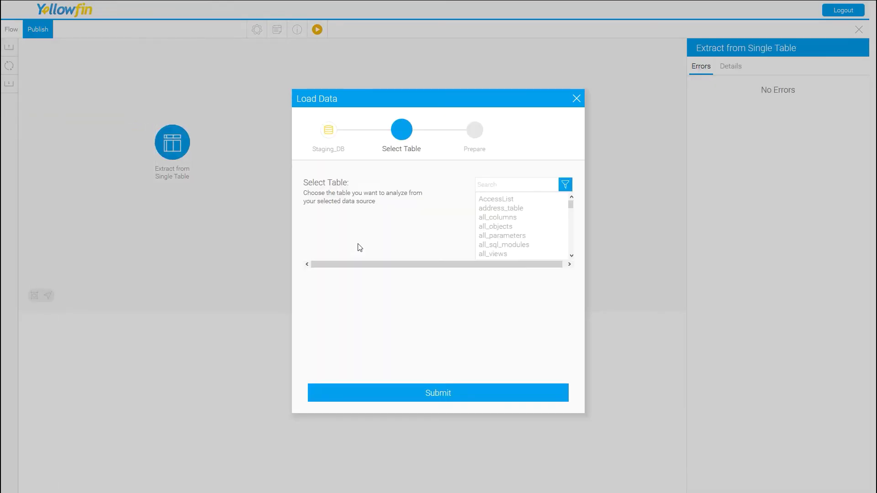
left_click(508, 213)
left_click(432, 394)
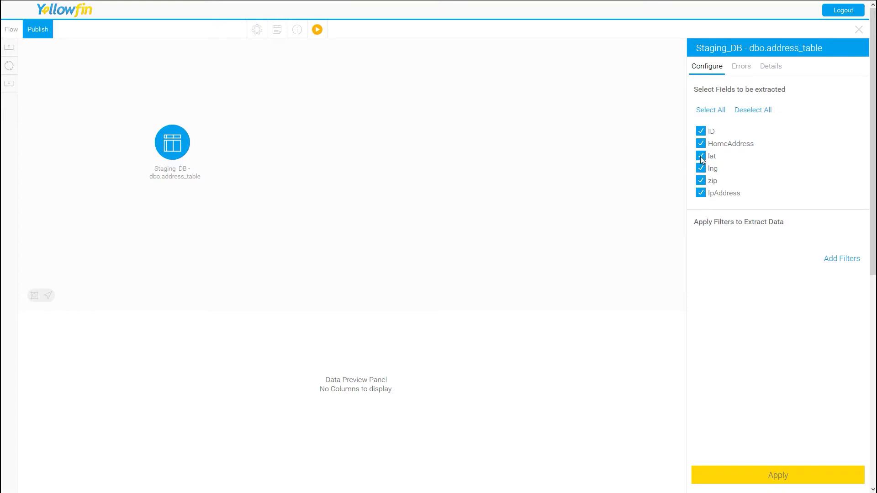
- Exclude IpAddress and HomeAddress from address_table and preview the remaining fields
left_click(701, 194)
left_click(701, 144)
left_click(782, 477)
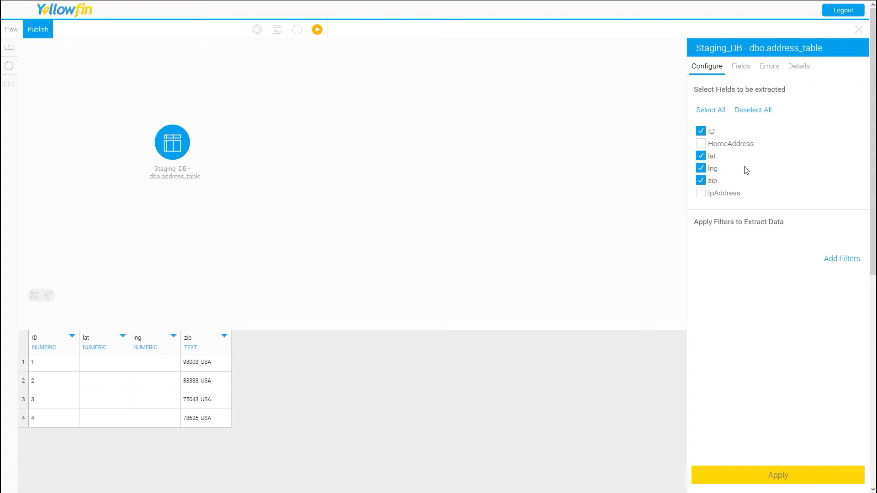
- Move zip to just below ID in the Fields list, then delete the step
left_click(740, 66)
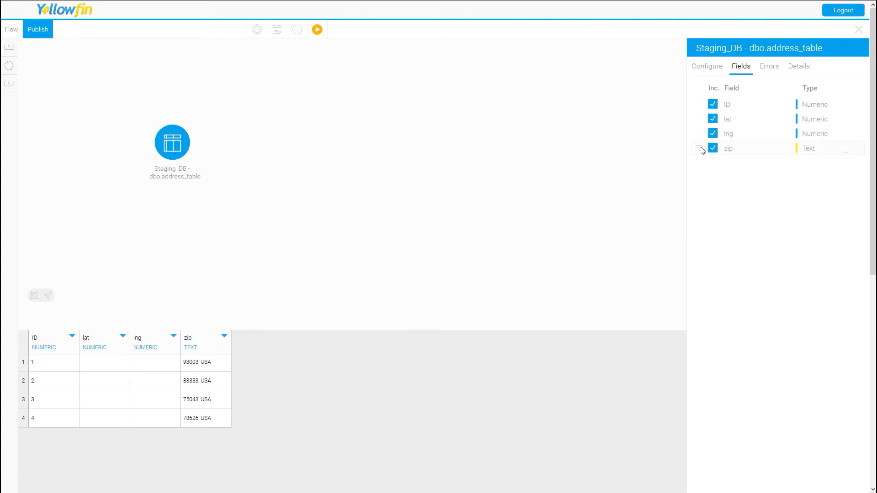
left_click_drag(700, 149, 702, 118)
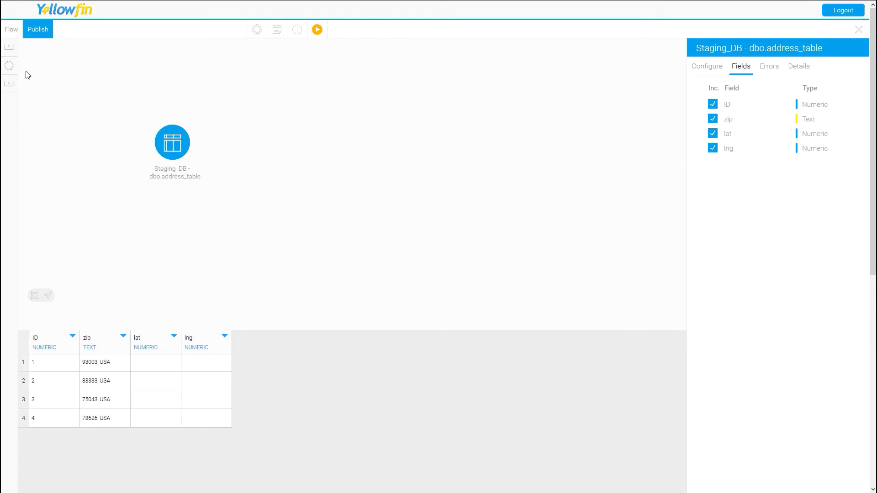
mouse_move(175, 145)
key("Delete")
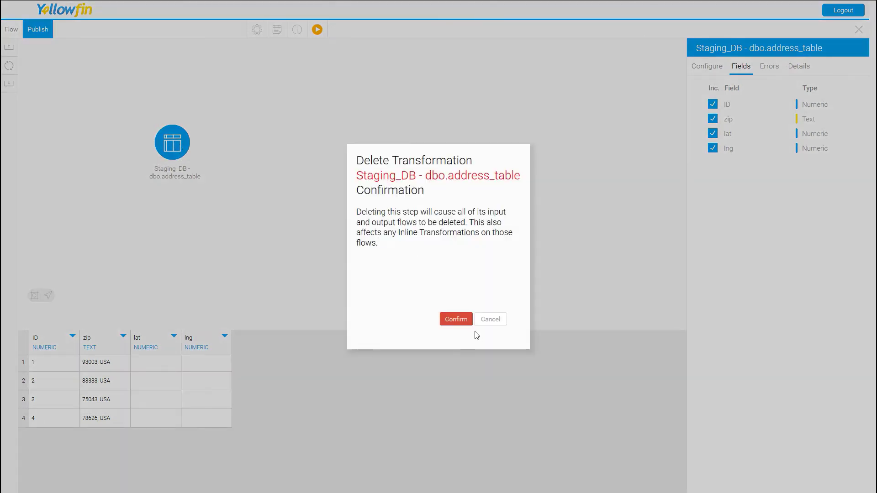
- Delete the address_table step and add a Google Analytics third-party table extraction step
left_click(454, 318)
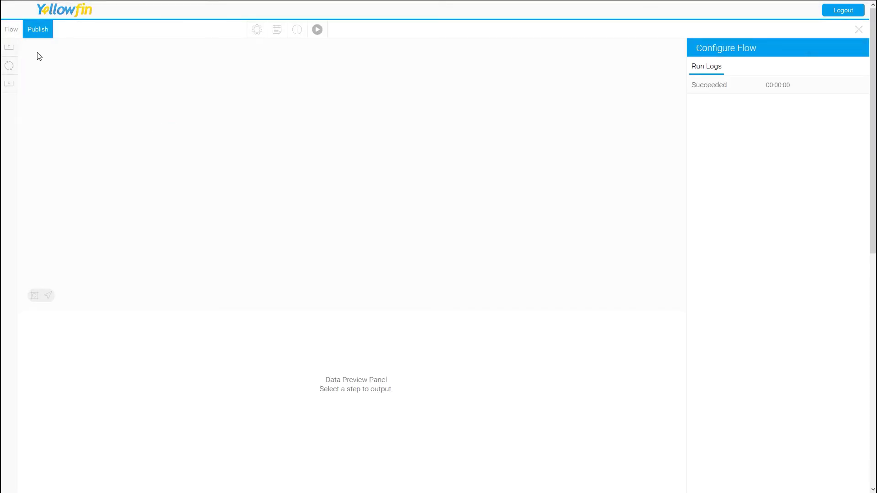
left_click(11, 49)
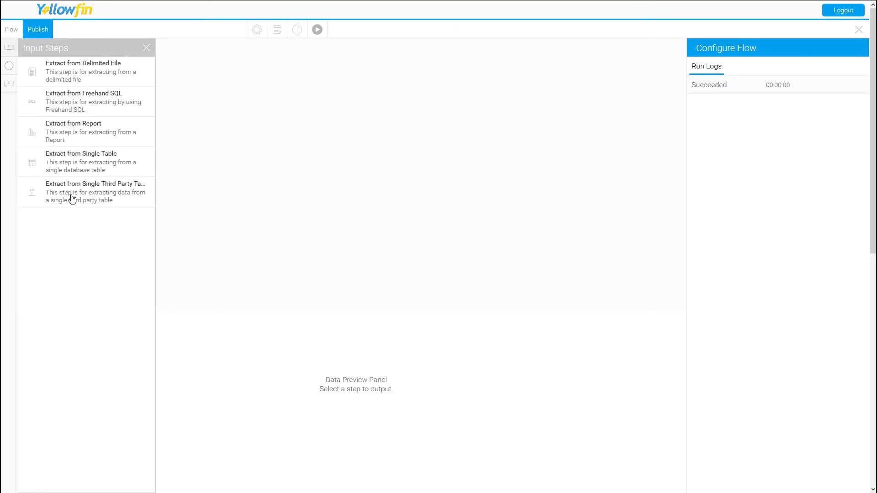
left_click_drag(73, 197, 195, 130)
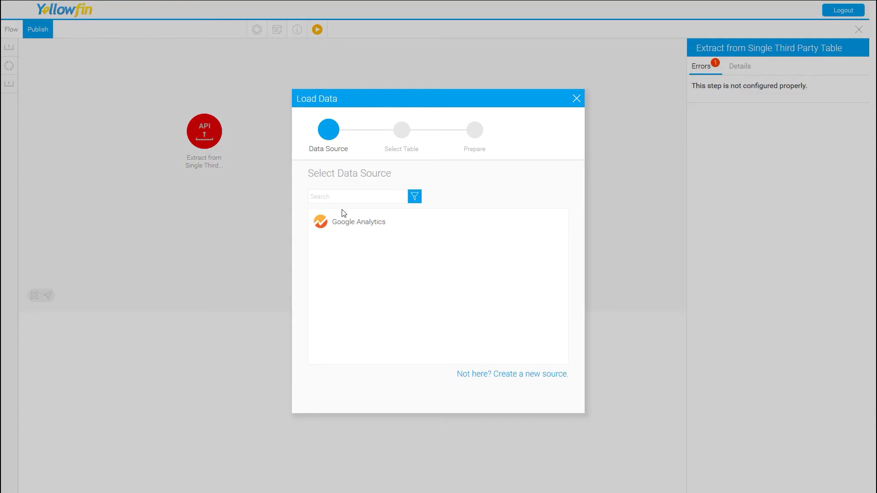
left_click(369, 225)
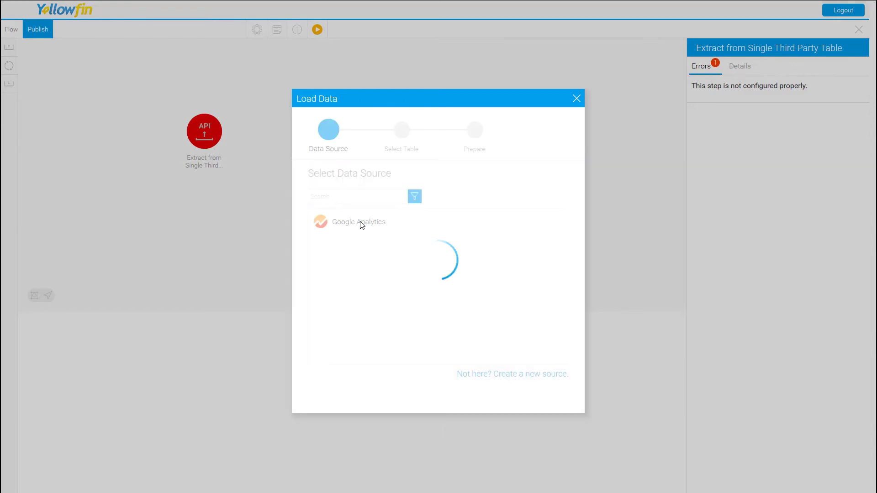
- Load the All Columns table into the step and deselect all its fields
left_click(511, 201)
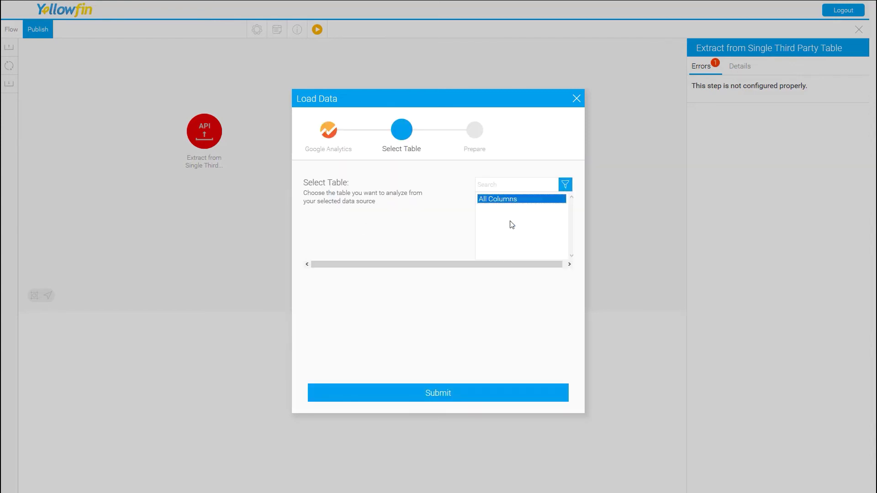
left_click(445, 400)
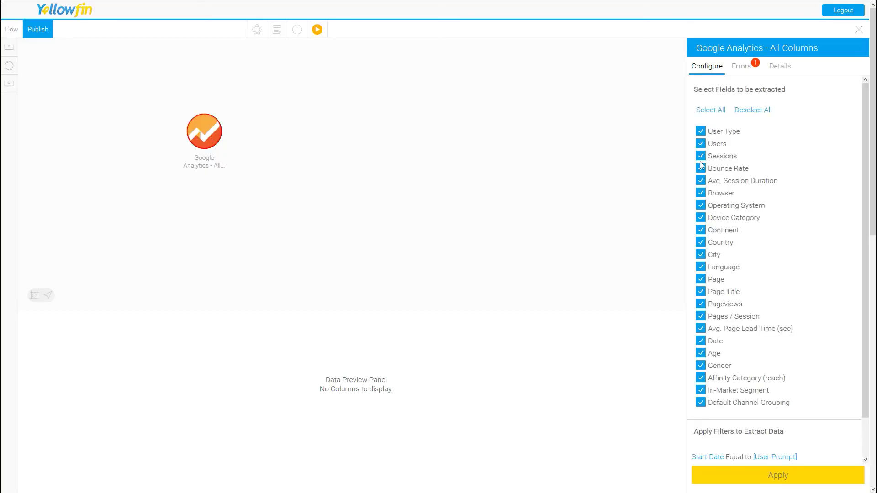
left_click(751, 111)
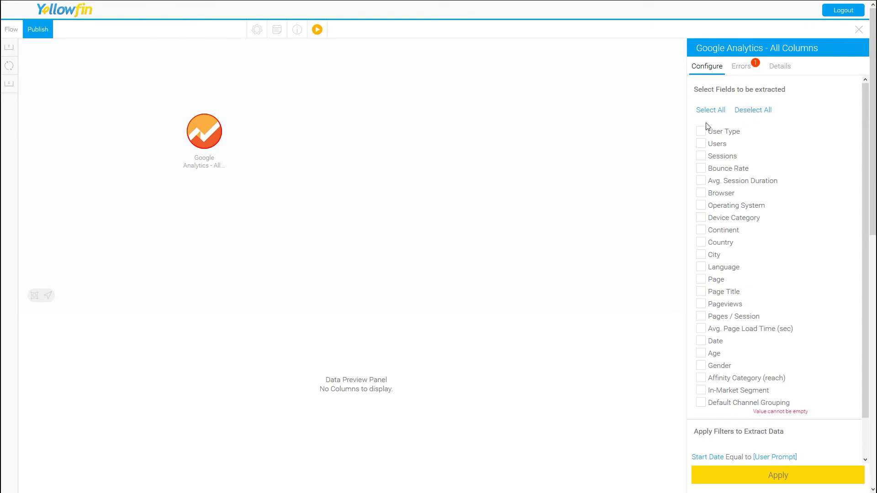
- Include User Type, Users, Sessions, Bounce Rate, Avg. Session Duration, Browser and Operating System
left_click(705, 132)
left_click(704, 143)
left_click(703, 157)
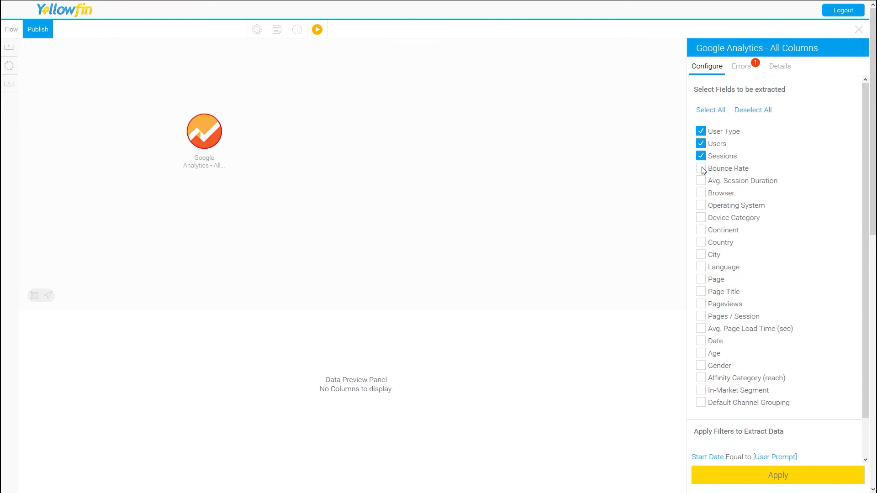
left_click(702, 168)
left_click(702, 182)
left_click(703, 194)
left_click(703, 206)
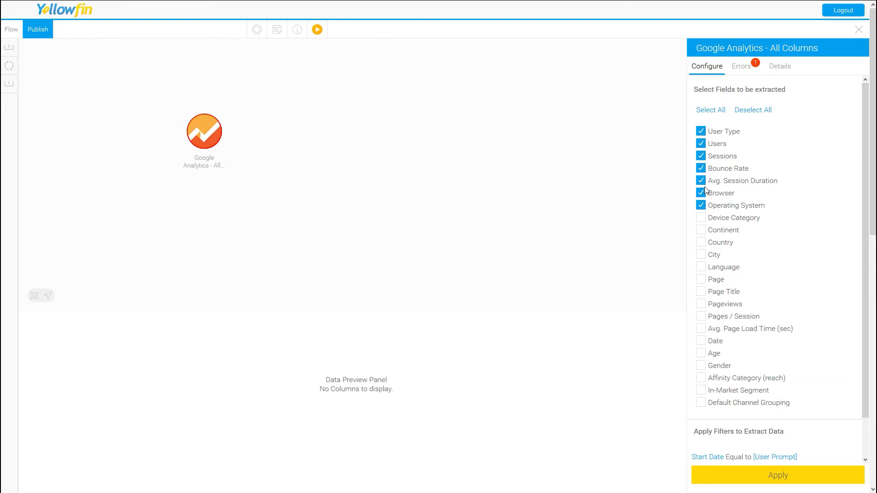
scroll(795, 401, "down", 2)
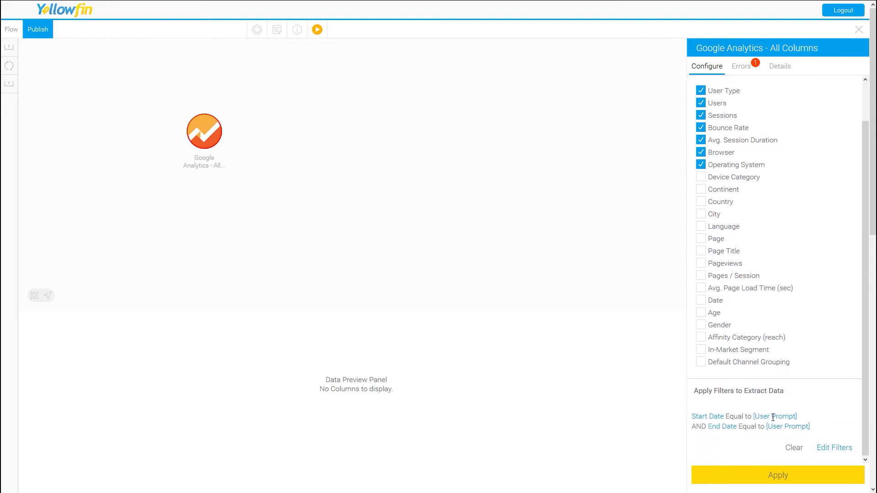
- Set the Start Date filter to the dynamic date Current Date minus 3 Months
left_click(835, 452)
left_click(542, 181)
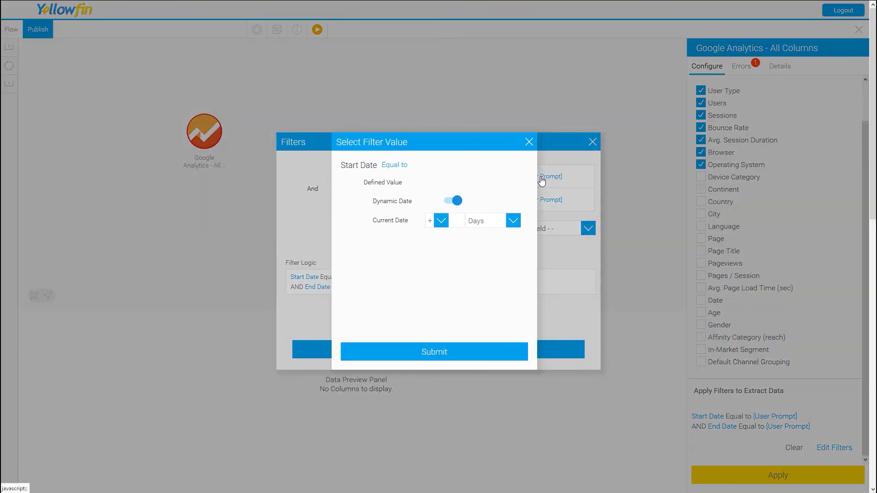
left_click(441, 220)
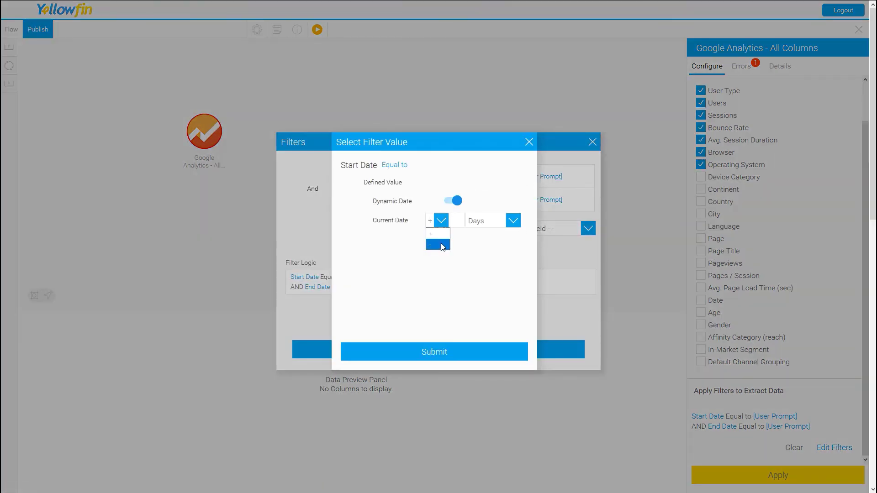
left_click(446, 243)
left_click(455, 221)
type("3")
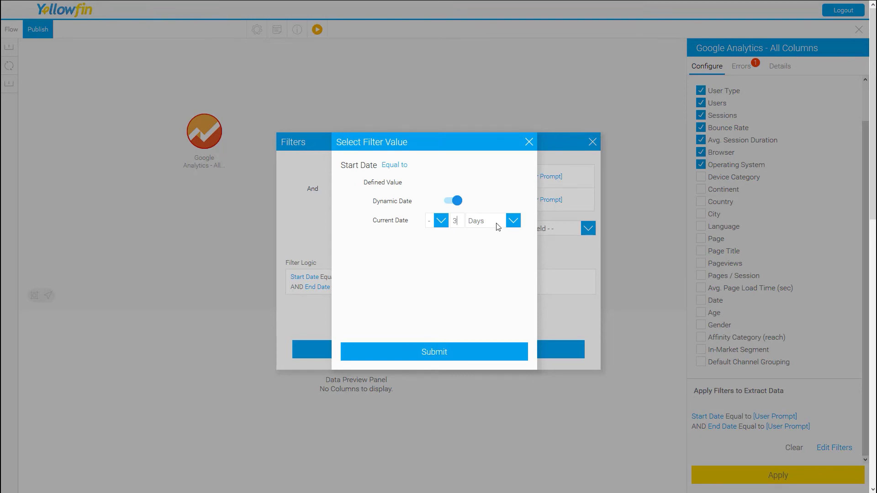
left_click(495, 221)
left_click(495, 254)
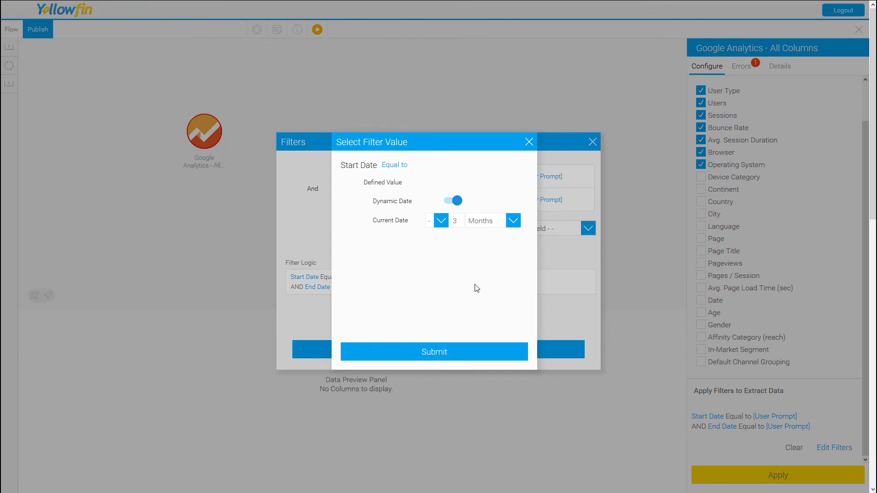
left_click(451, 353)
- Set the End Date filter to Current Date plus 0 Days and apply the step
left_click(550, 201)
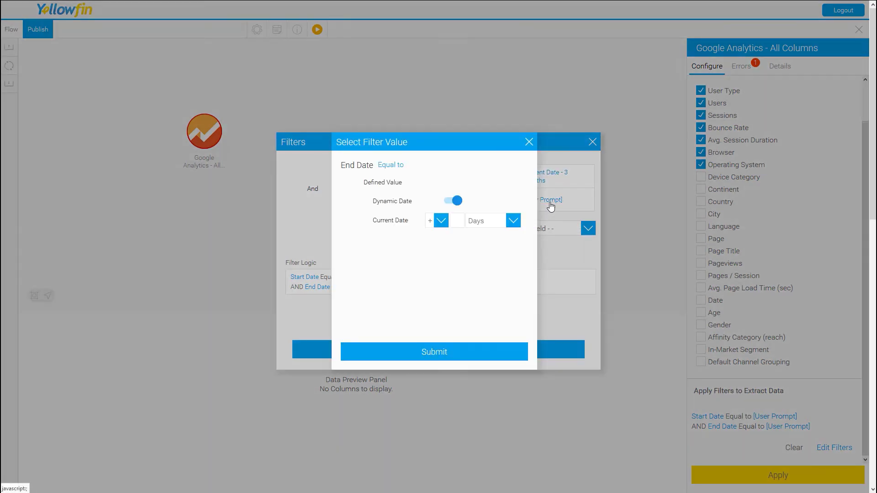
left_click(456, 221)
type("0")
left_click(469, 351)
left_click(469, 351)
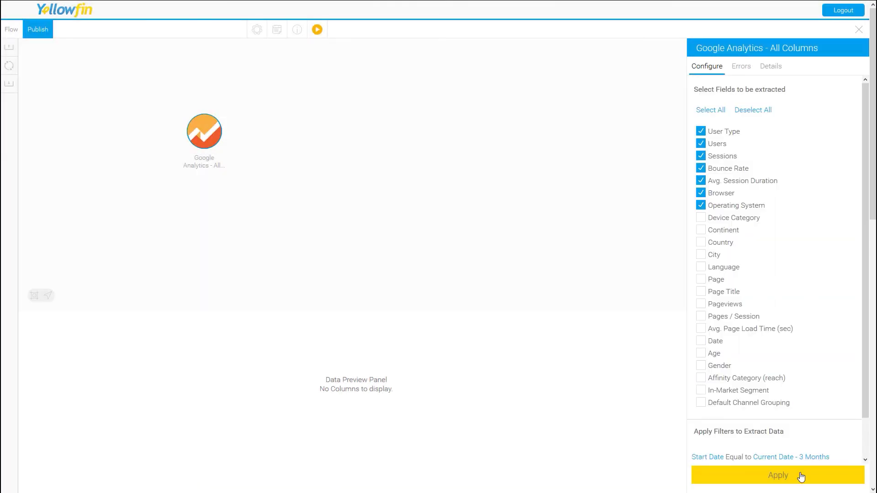
left_click(789, 482)
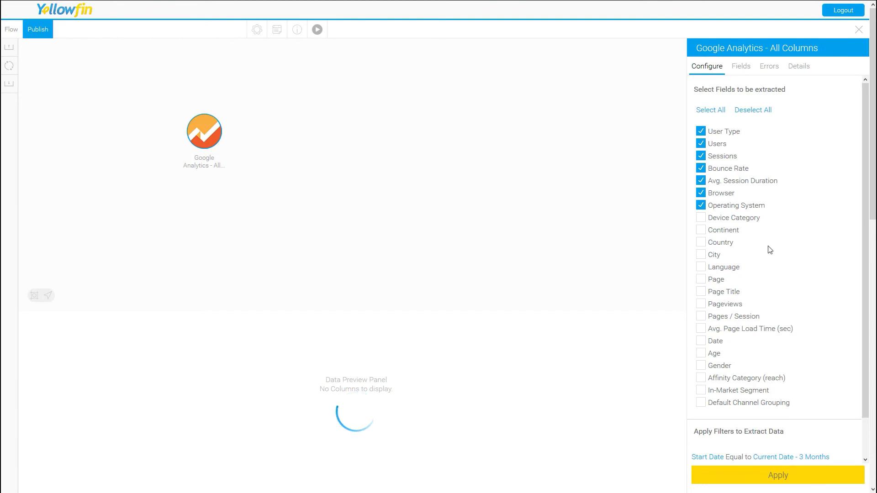